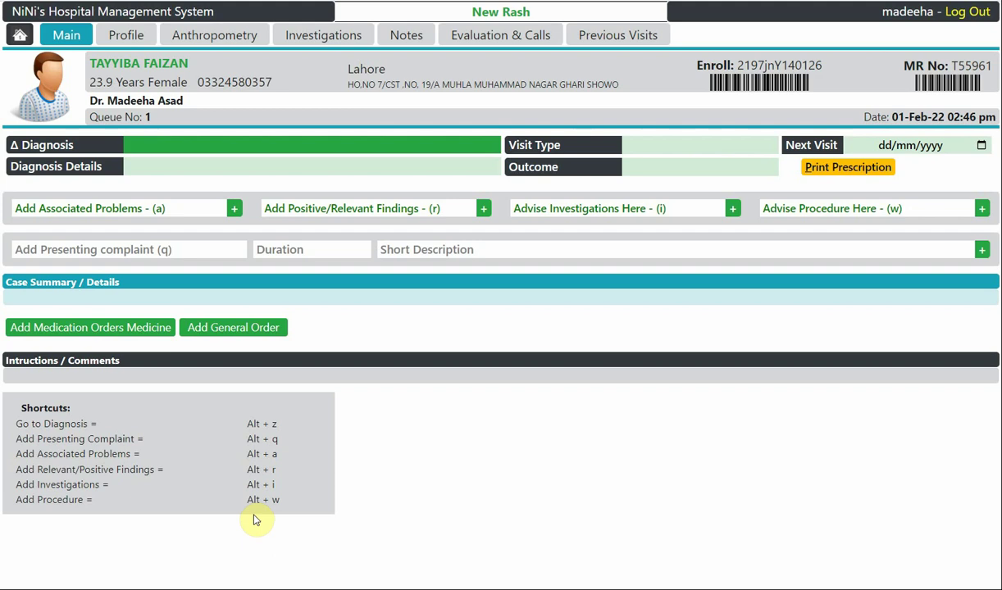
drag(252, 423, 273, 498)
click(274, 500)
double_click(273, 424)
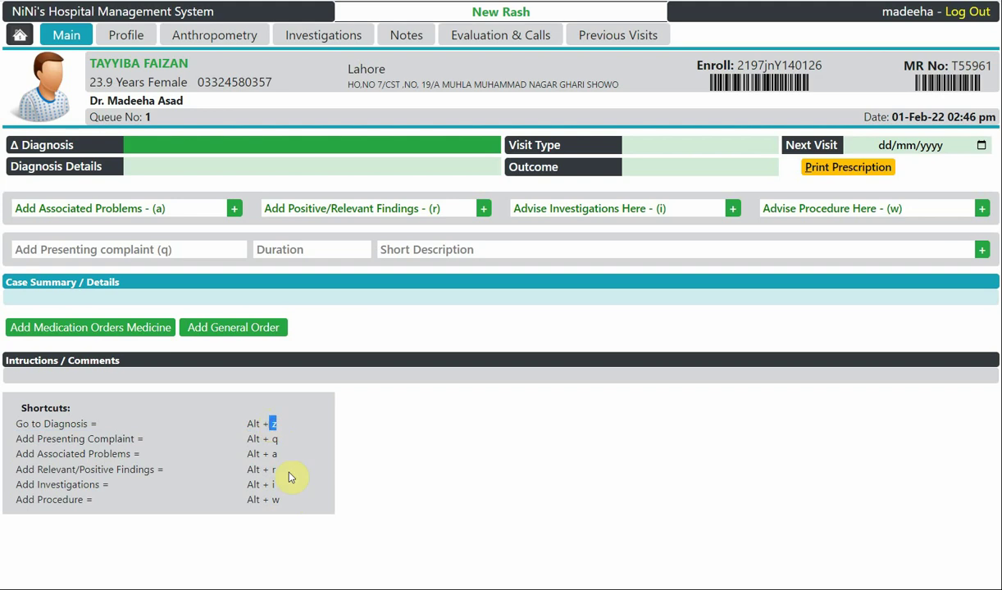
click(412, 497)
Step: Set the patient's diagnosis to the suggested entry Chronic Kidney Disease
key(alt+z)
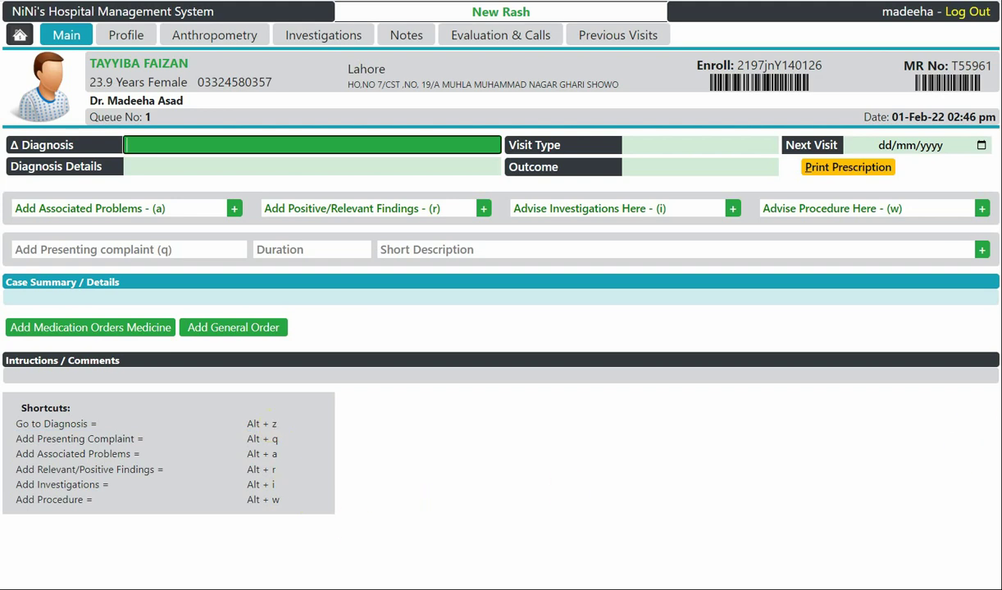
text(asth)
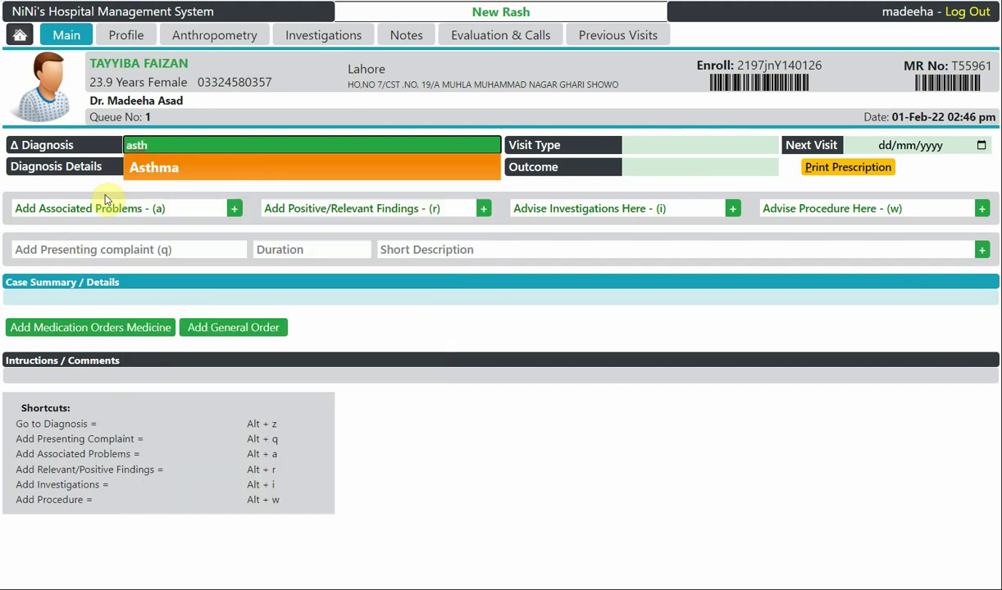
key(BackSpace)
key(BackSpace)
key(BackSpace)
key(BackSpace)
text(chro)
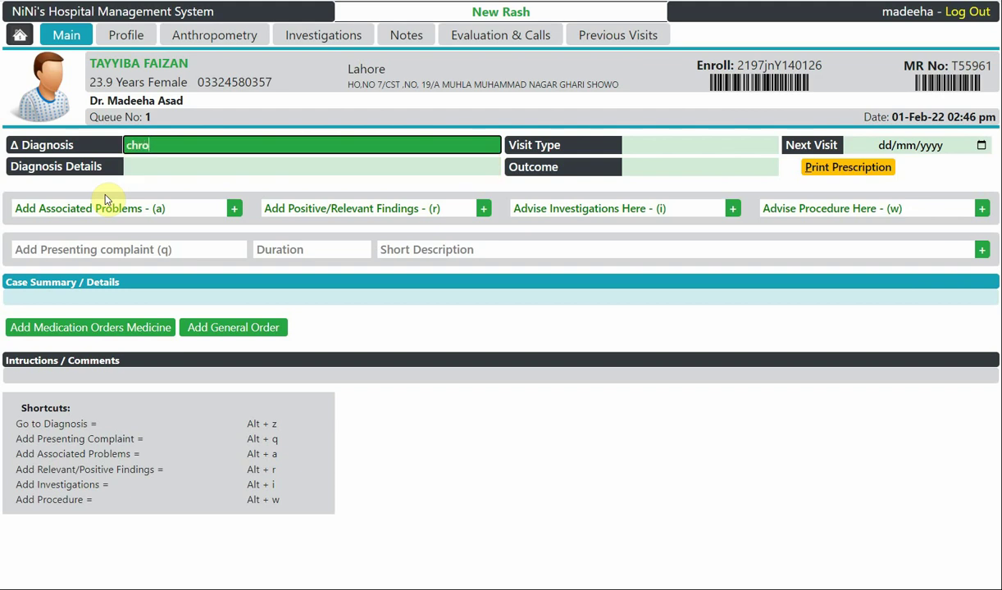
key(Down)
key(Return)
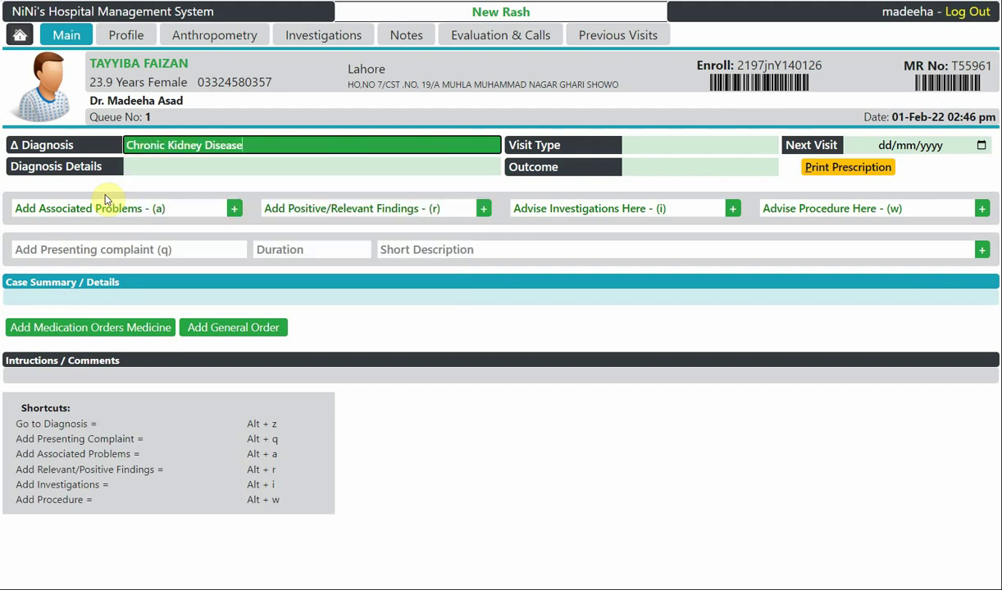
Step: Enter "Renal Stones" as the diagnosis details
key(Tab)
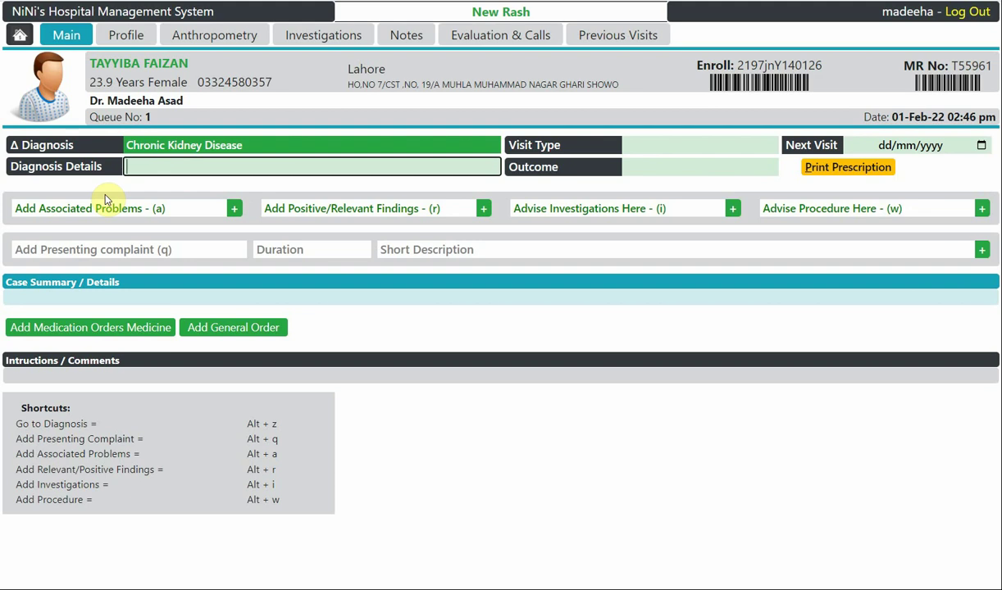
text(Renal)
text(Stones)
key(Tab)
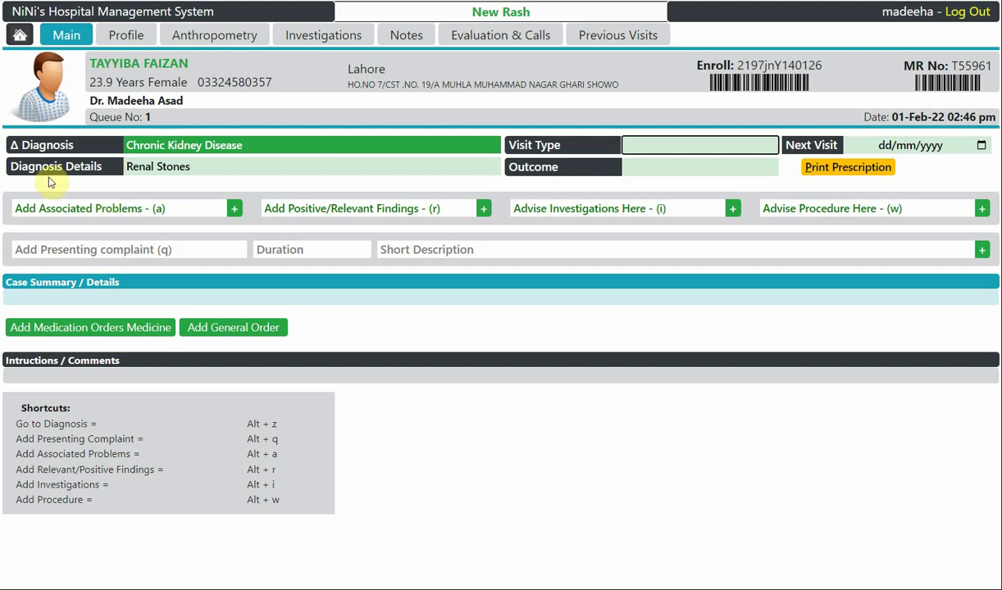
click(721, 154)
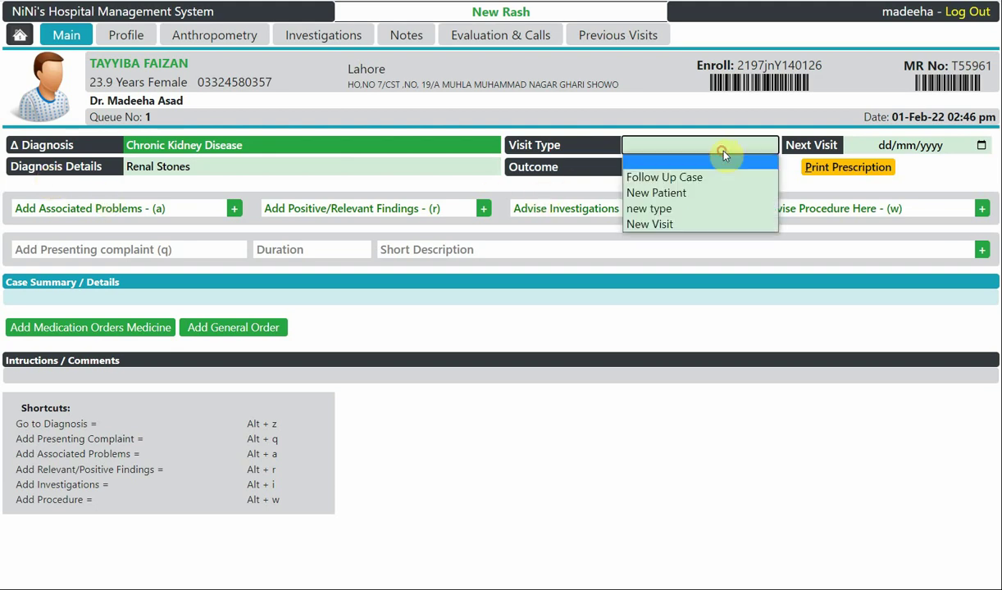
click(698, 121)
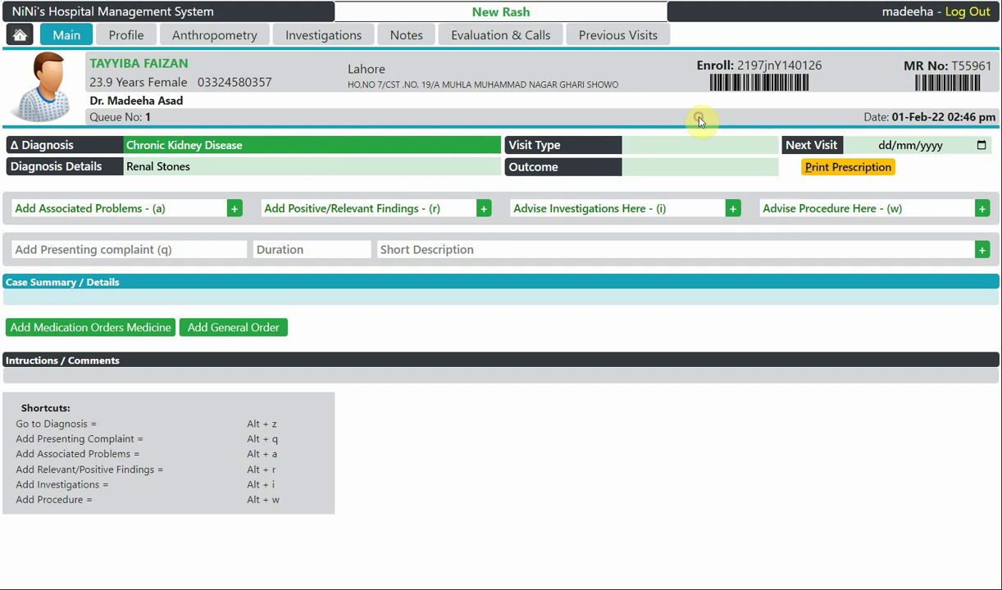
click(697, 149)
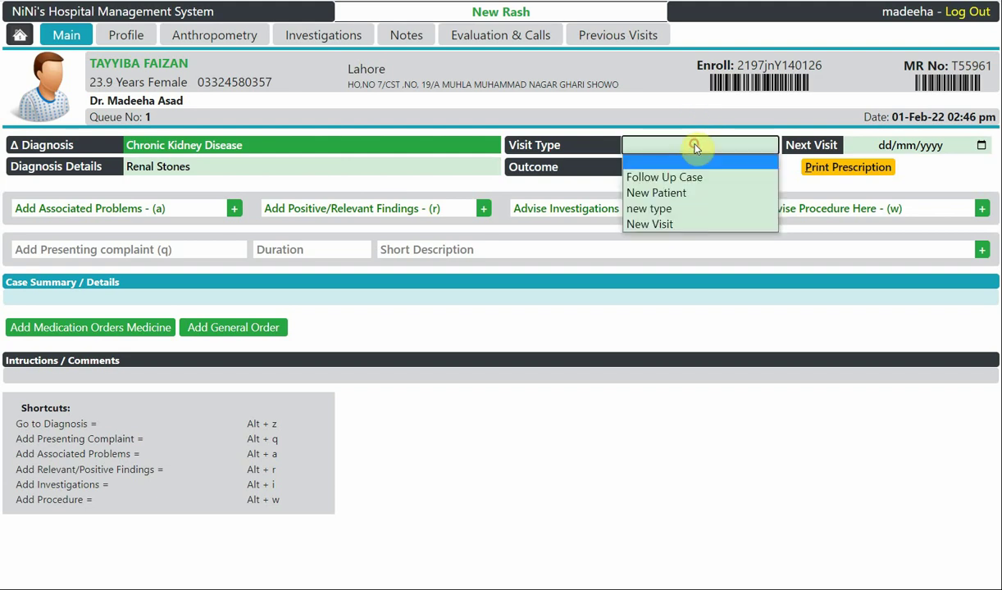
click(392, 173)
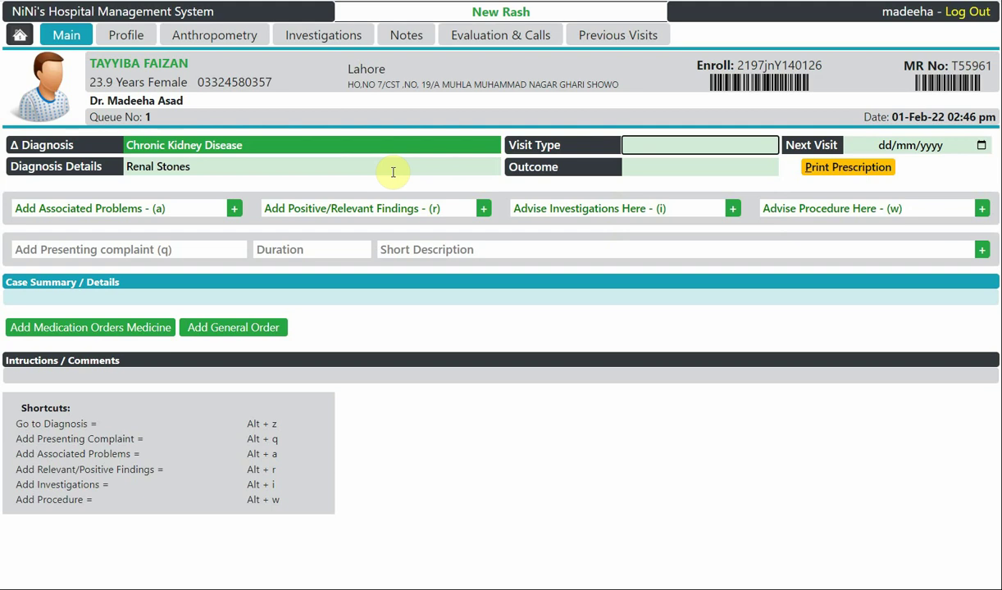
key(alt+Down)
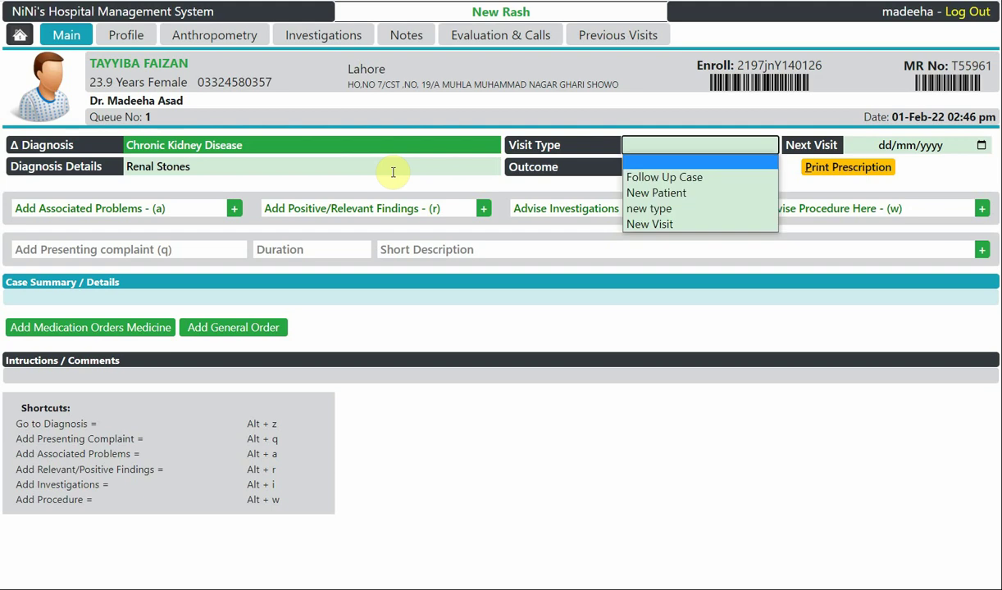
click(591, 191)
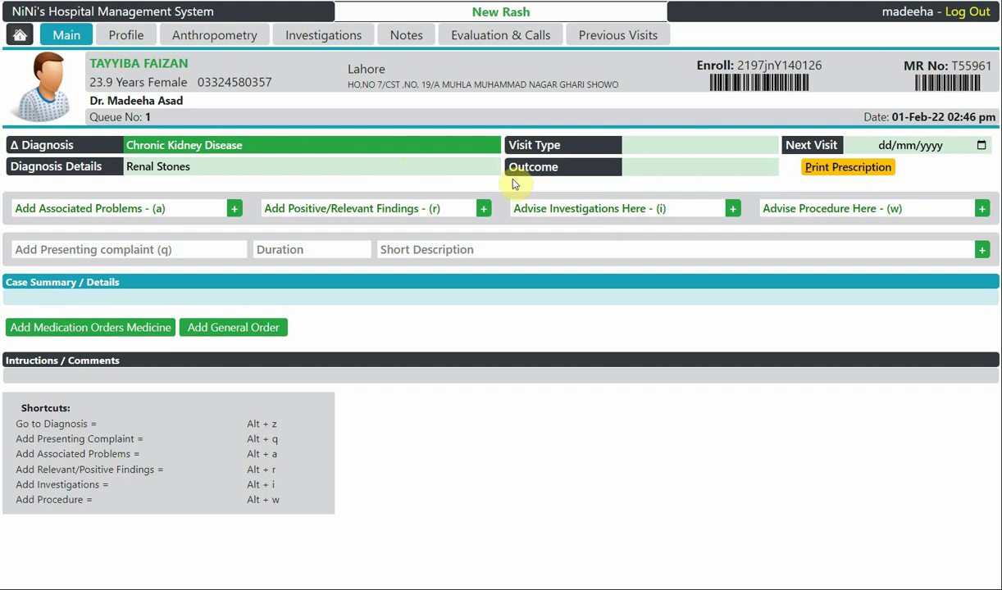
Step: Set the visit type to Follow Up Case and the outcome to Sent Home
click(464, 167)
key(Tab)
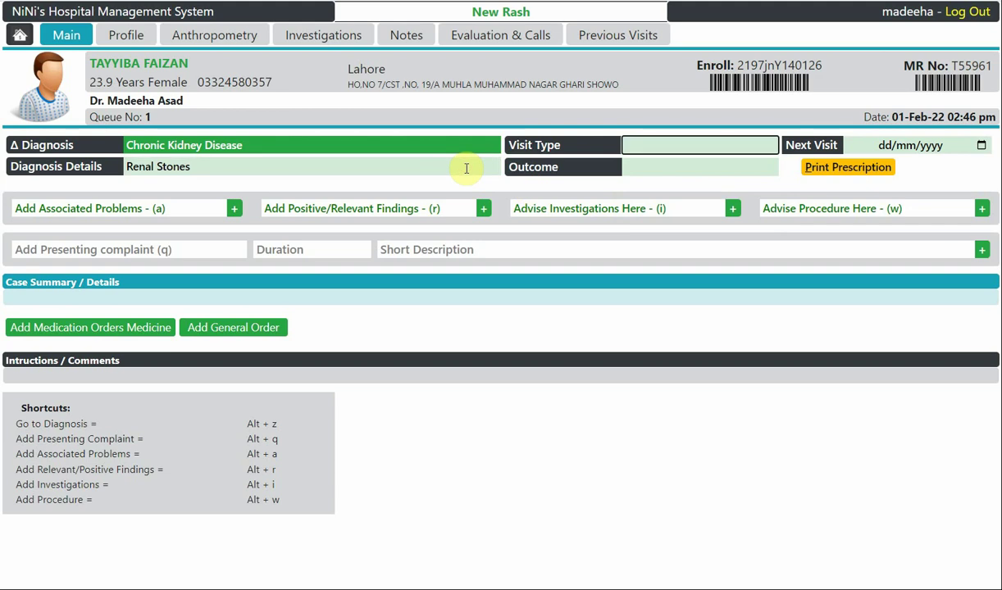
key(Down)
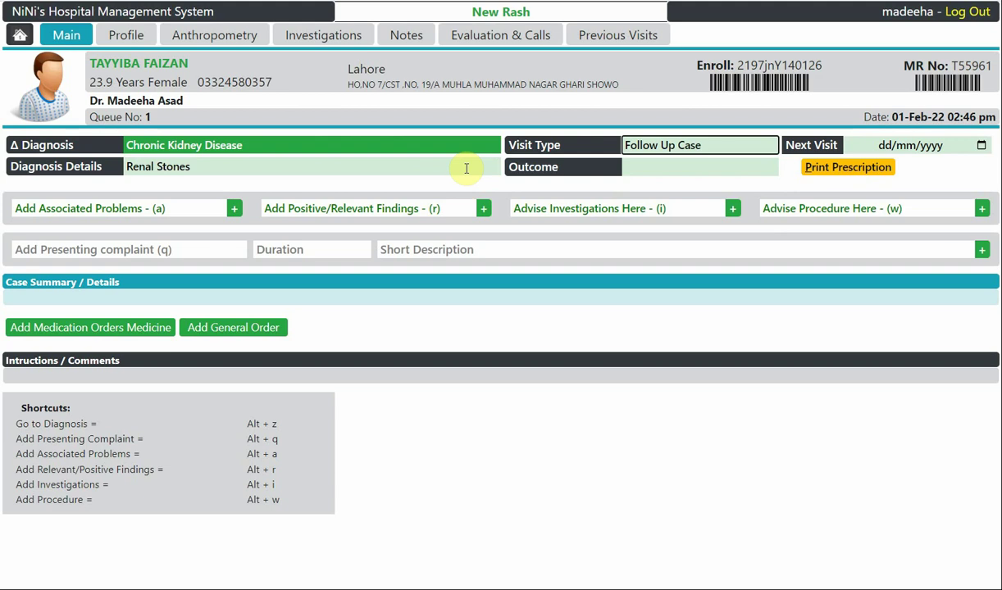
key(Tab)
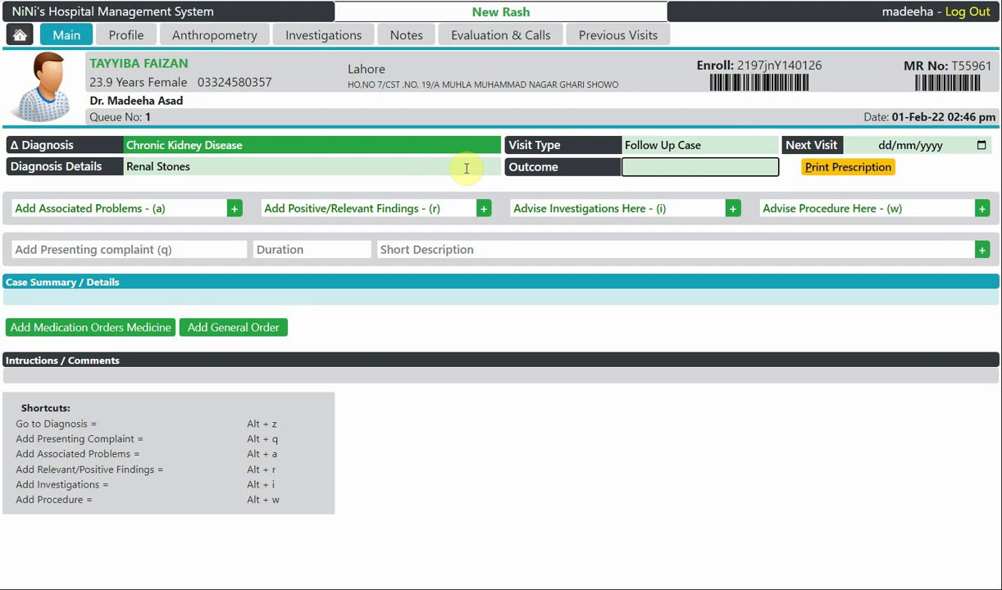
key(s)
key(alt+a)
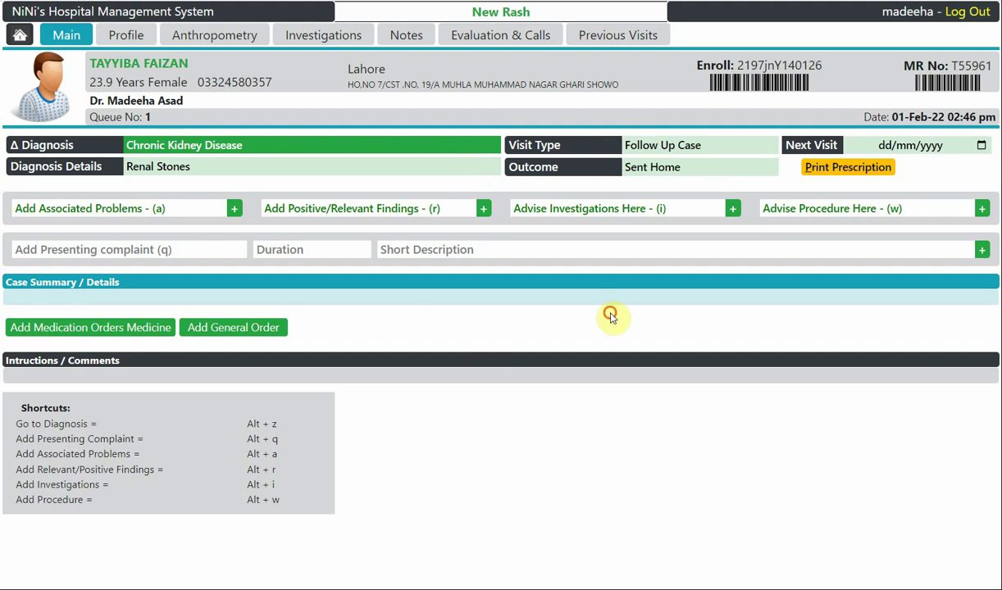
Step: Add the suggested CBC- Complete Blood Count to the advised investigations and remove that entry again
key(alt+i)
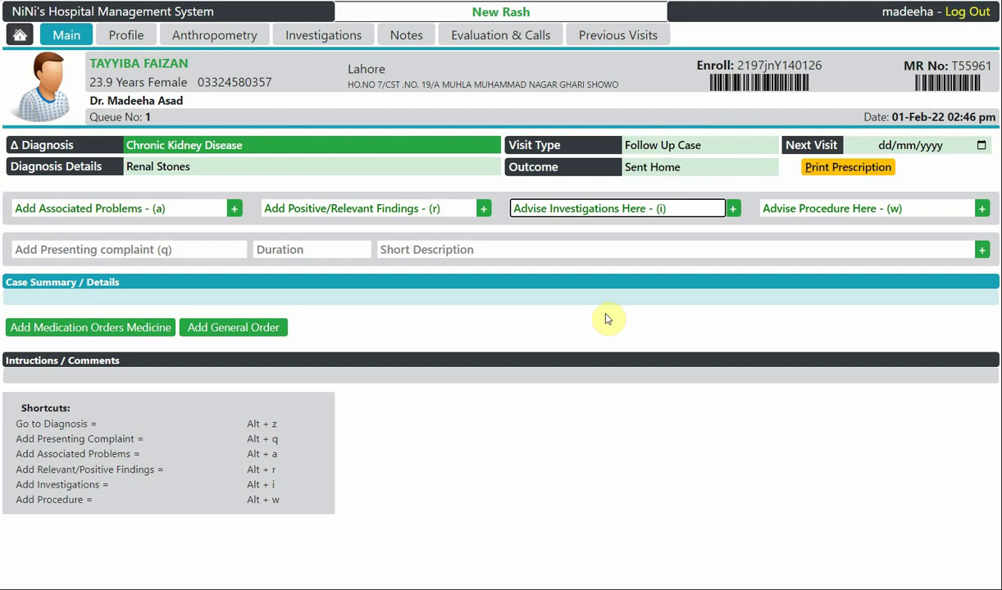
text(Cb)
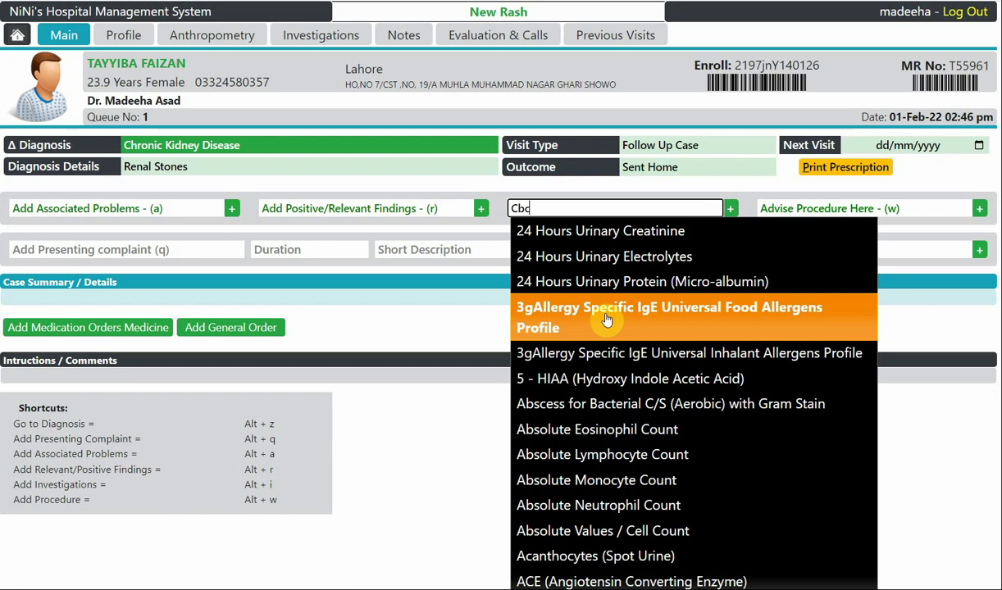
text(c)
key(Down)
key(Return)
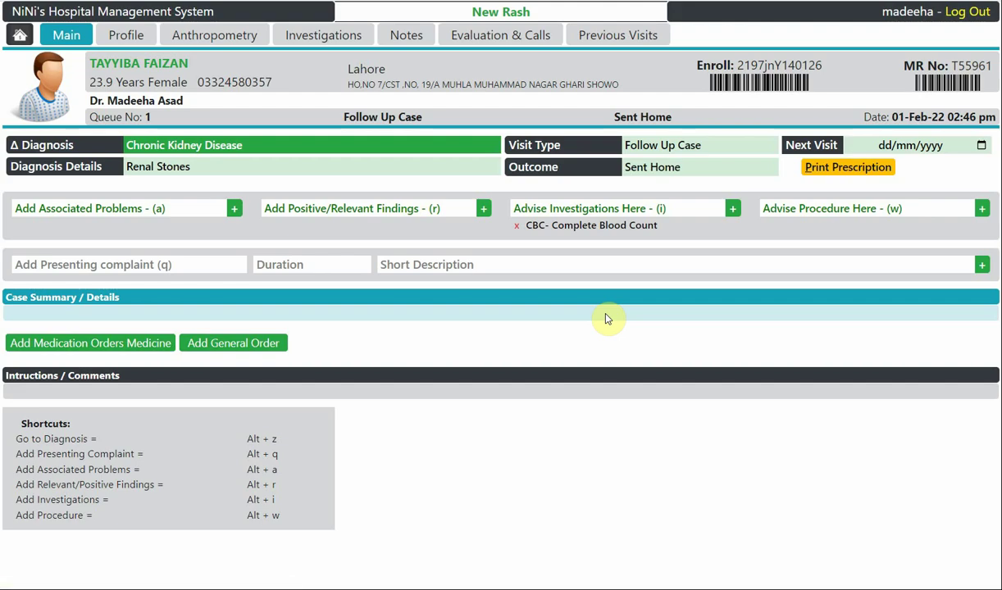
key(alt+i)
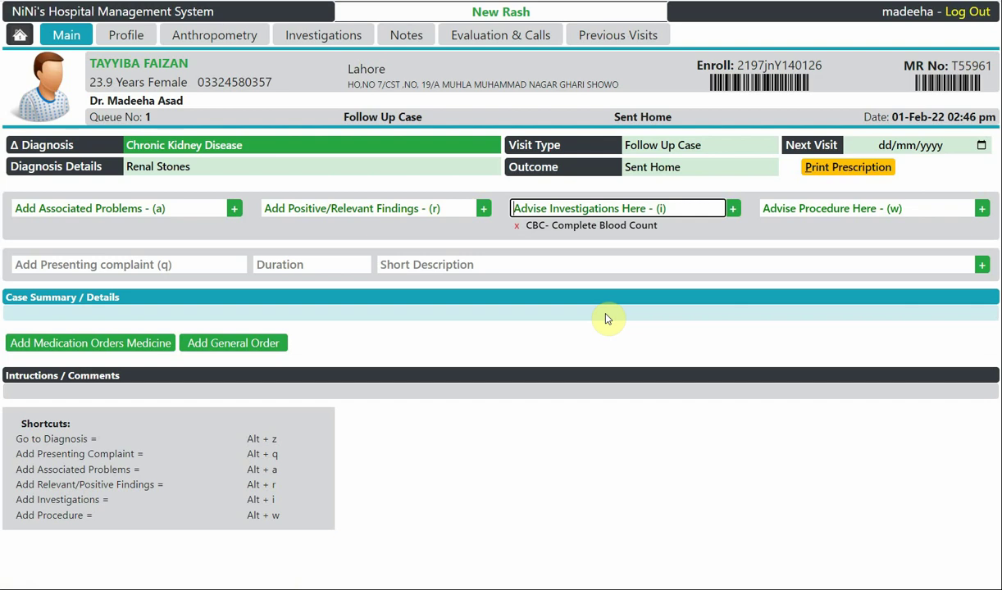
click(519, 230)
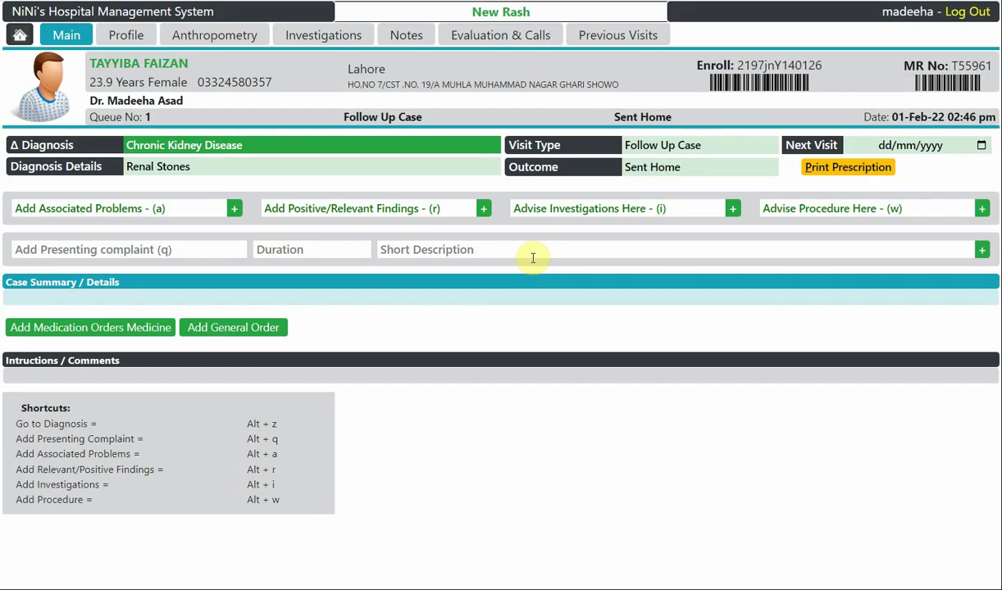
Step: Add one advised investigation entry reading "cbc, lfts, rfts, urine c/e, renal scan"
click(529, 210)
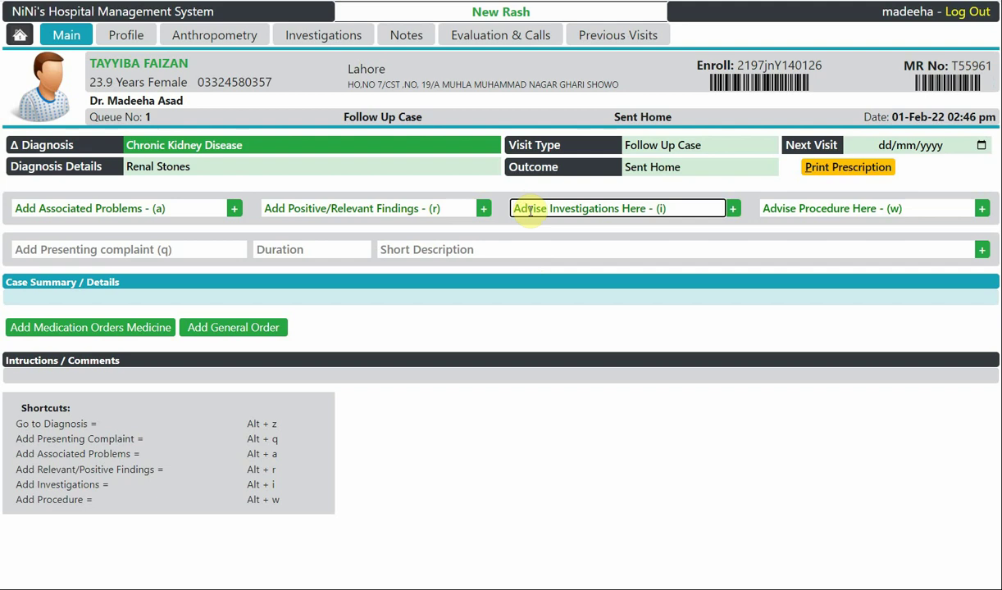
text(cbc)
key(Escape)
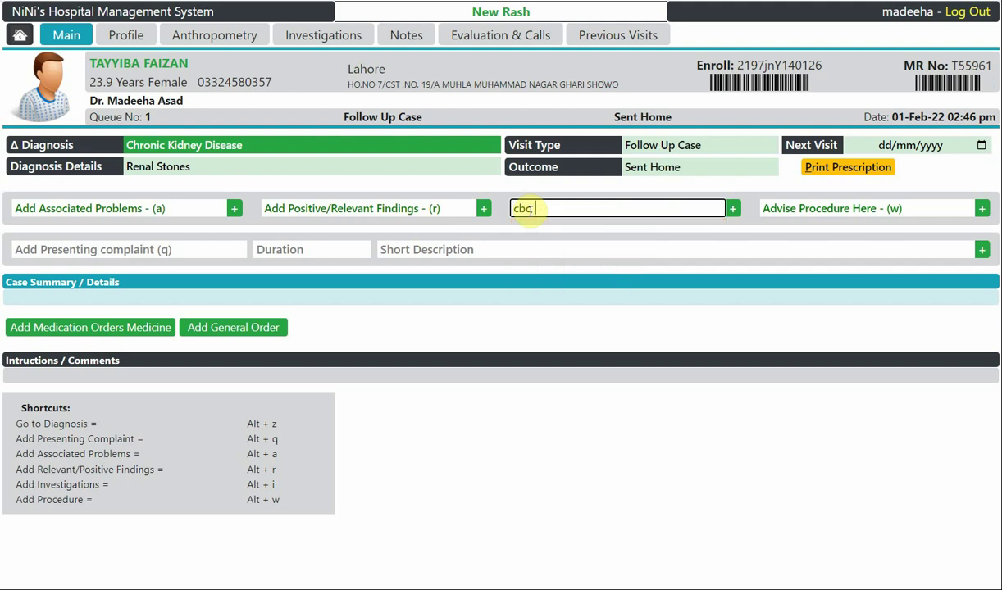
text(lfts,)
text(rfts)
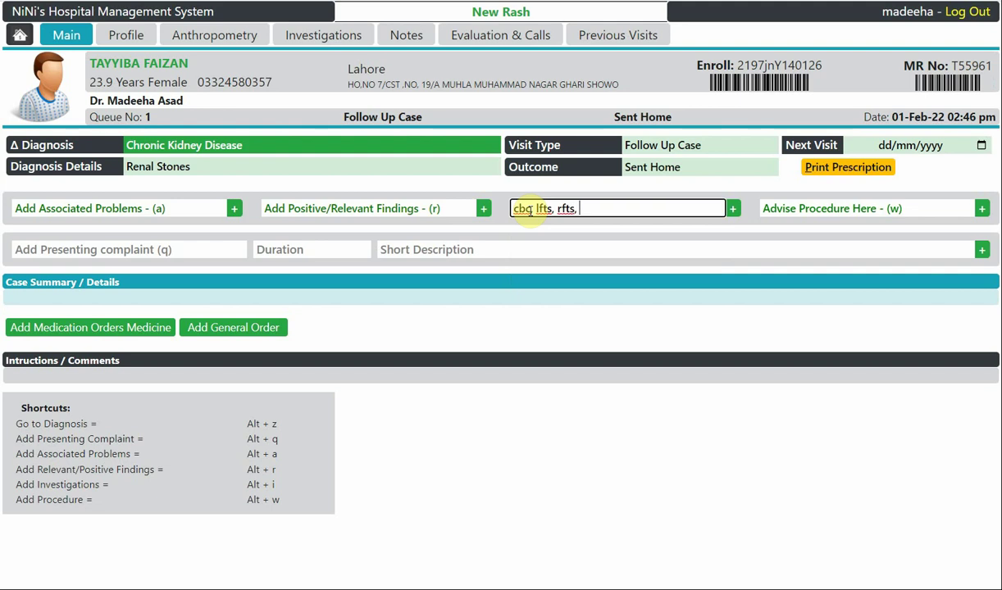
text(, urine c/e, )
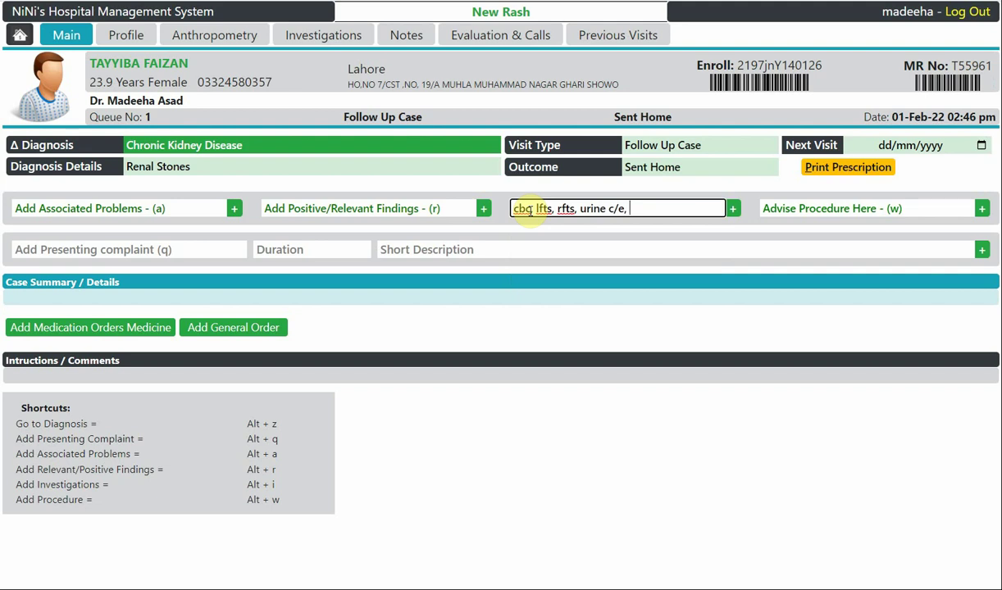
text(renal sc)
text(an)
text(,)
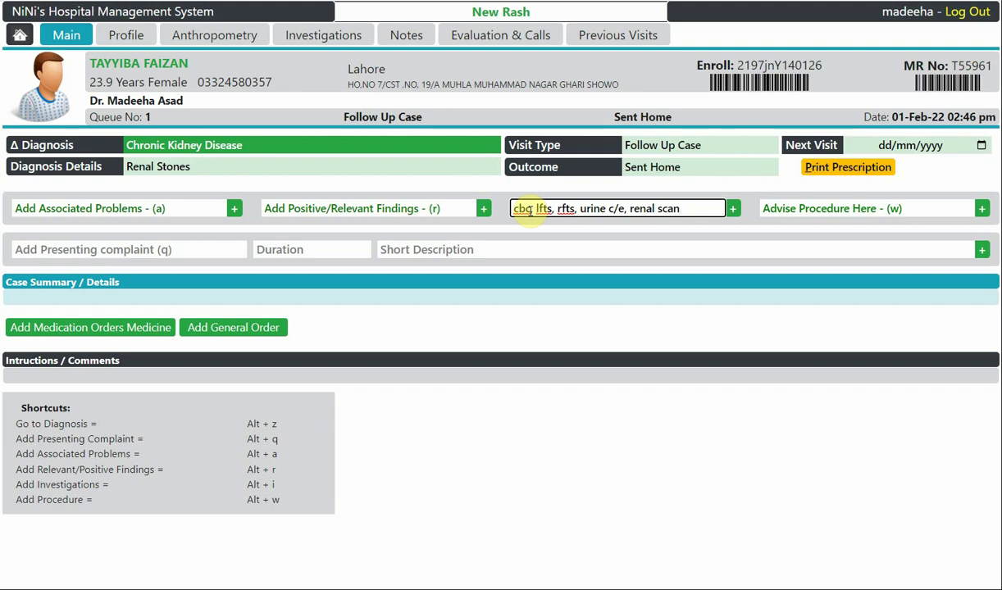
key(Return)
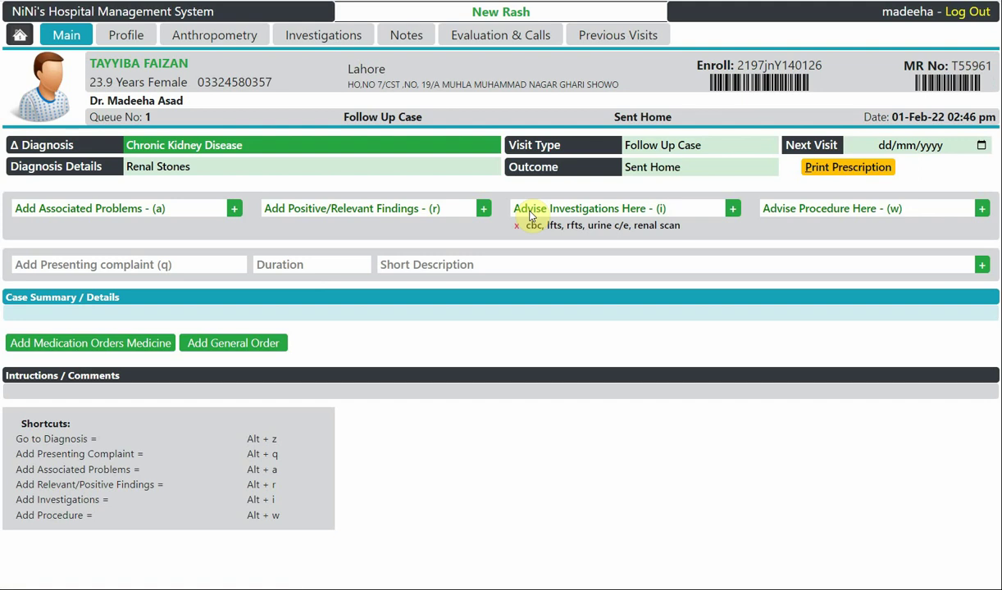
Step: Add "MRI Spine" as a separate entry in the advised investigations
click(530, 211)
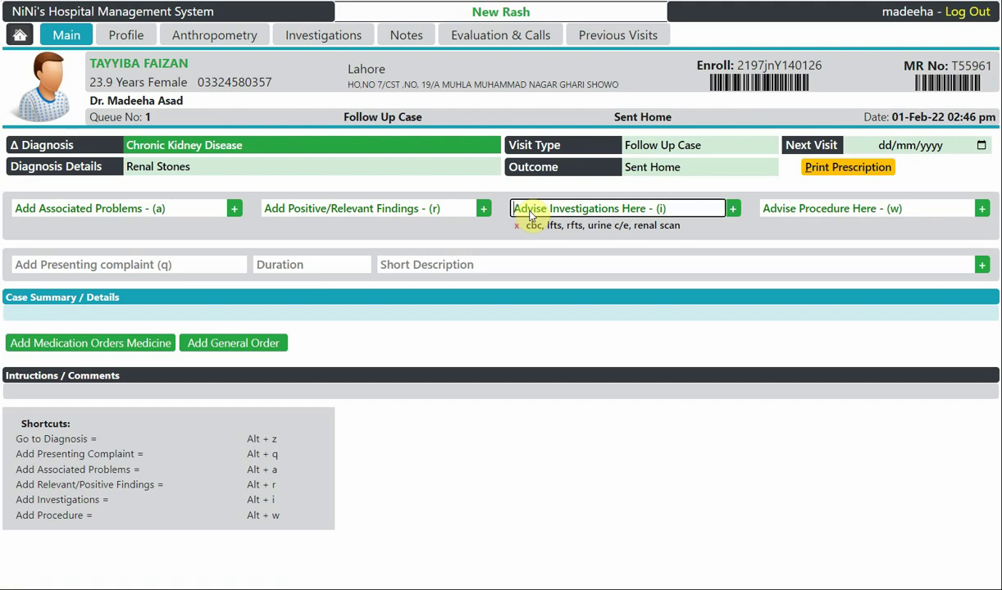
text(MR)
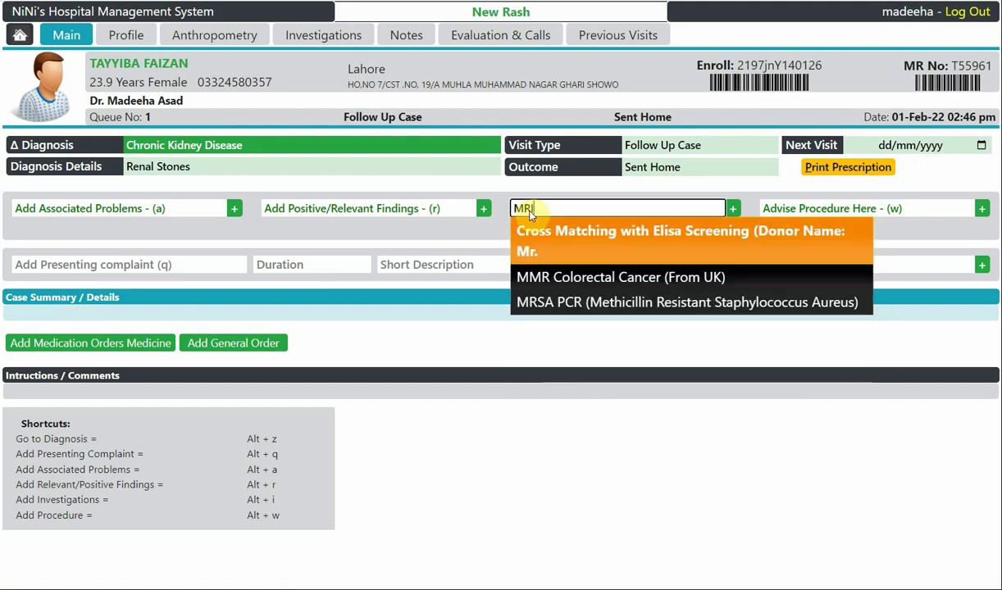
text(I Spine)
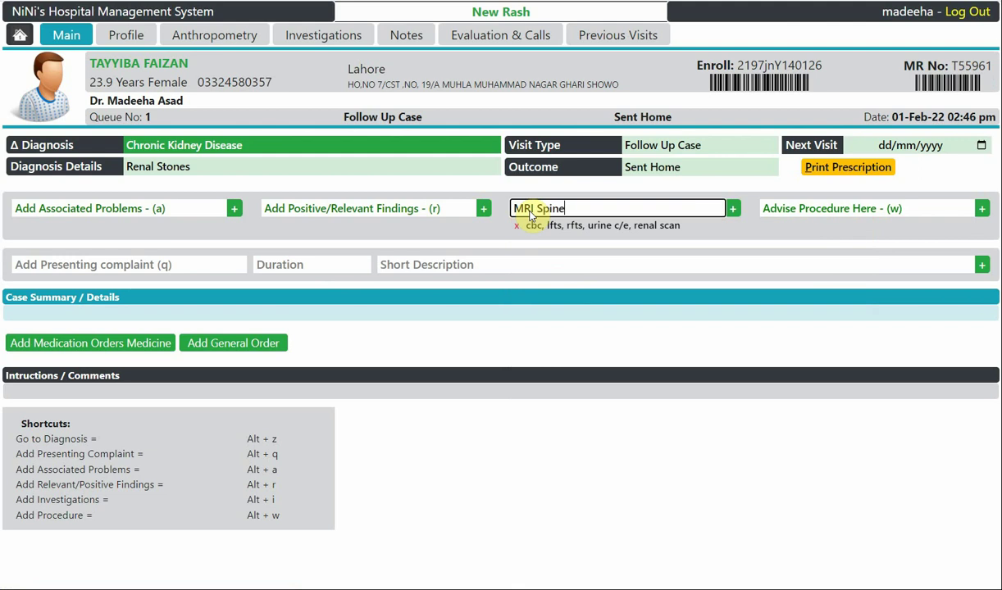
key(Return)
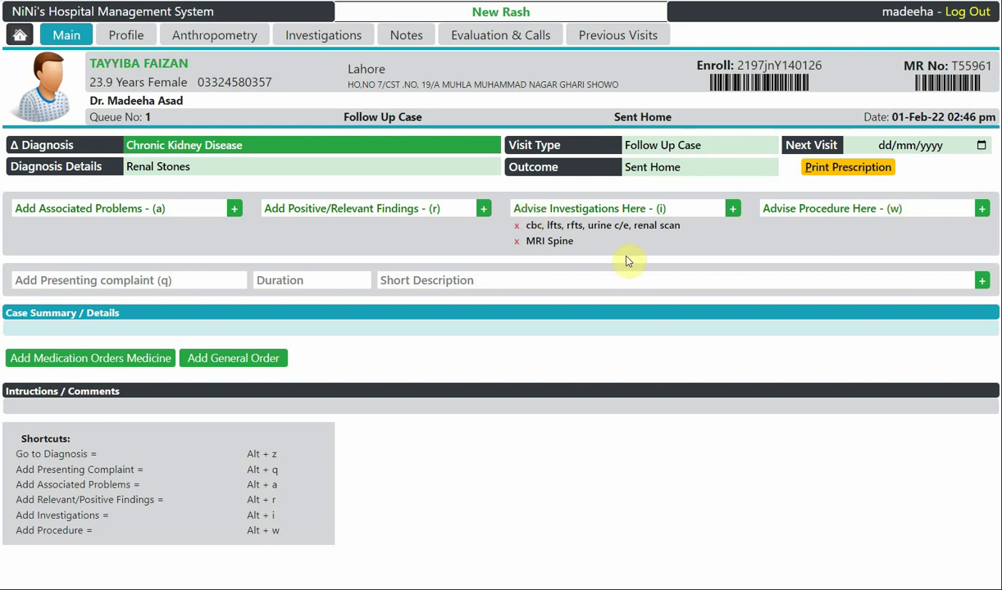
Step: Add "Lumber Punture" to the advised procedures
key(alt+w)
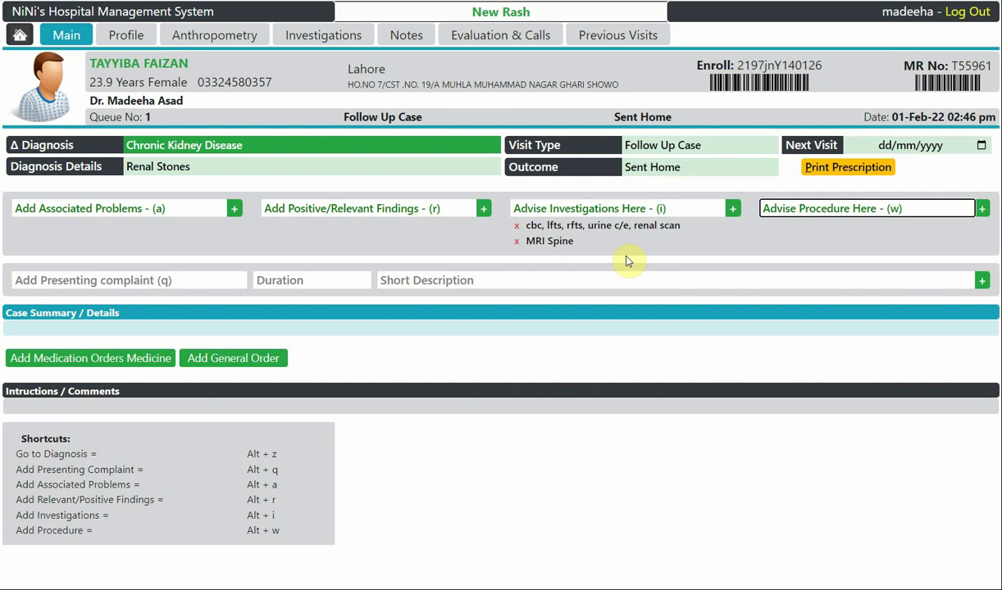
text(L)
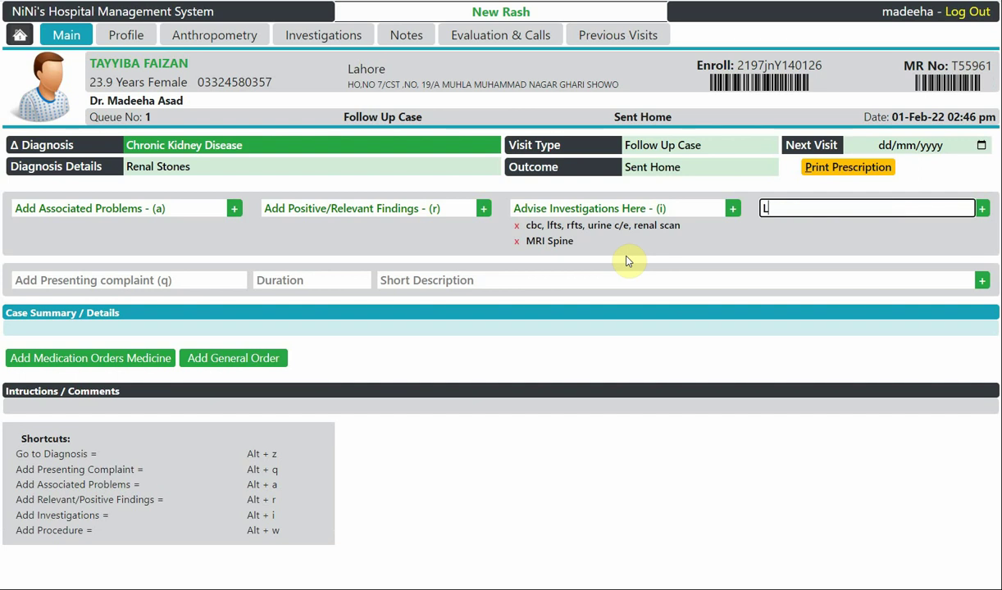
text(umber Punture)
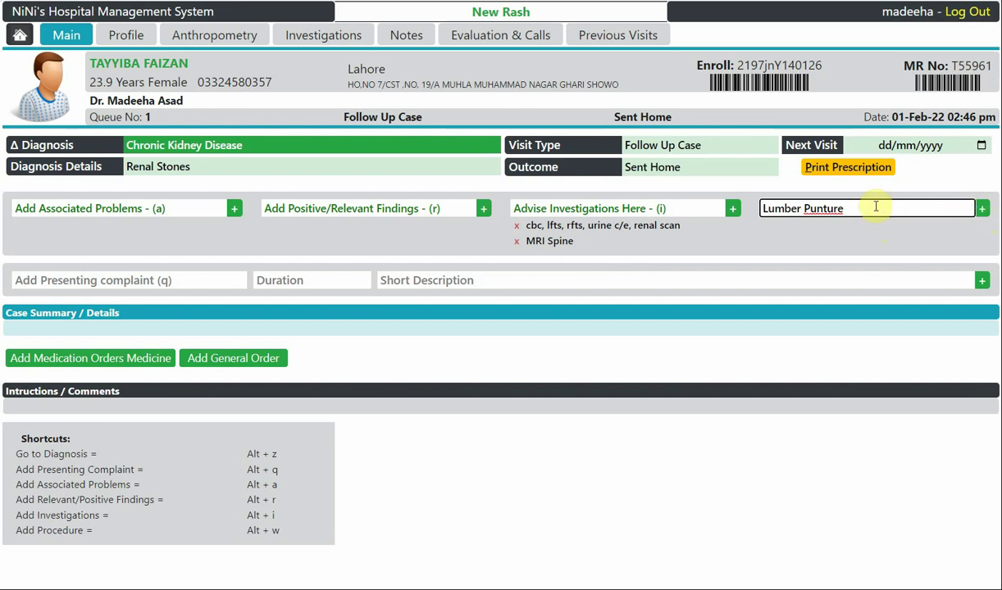
key(Return)
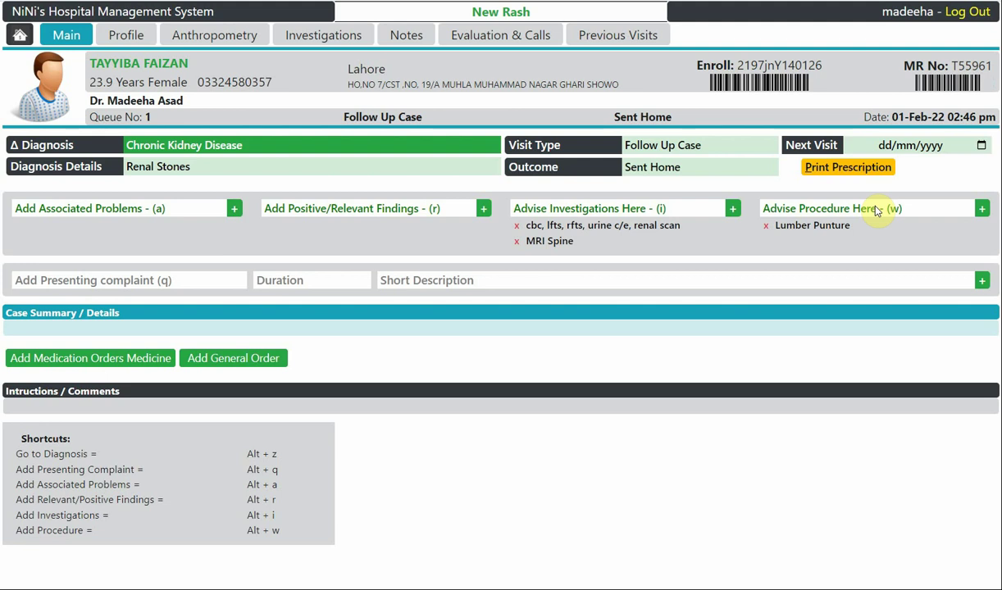
Step: Enter "The patient was in good health" as the case summary
key(alt+q)
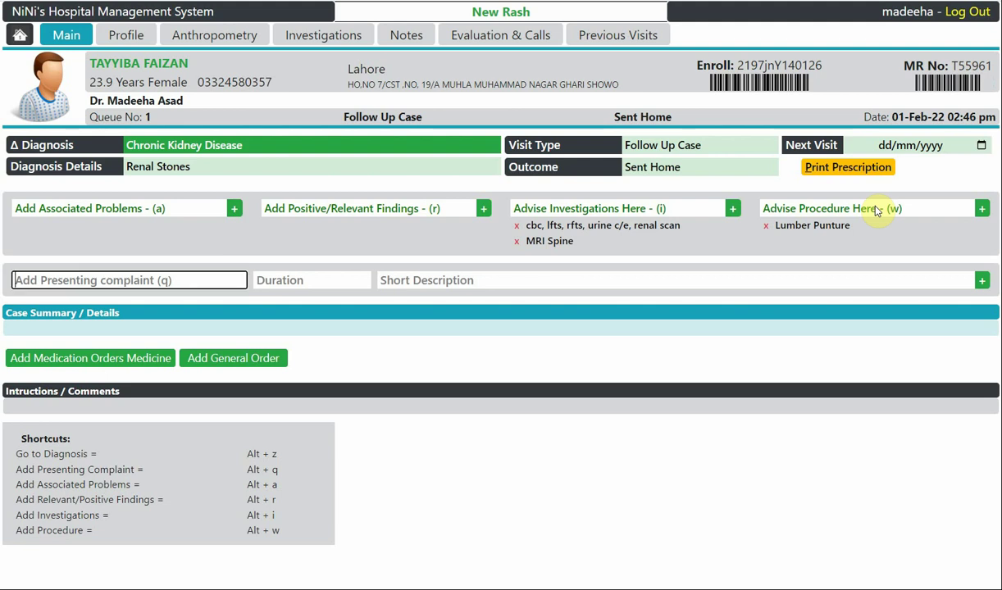
key(Tab)
key(Tab)
key(Tab)
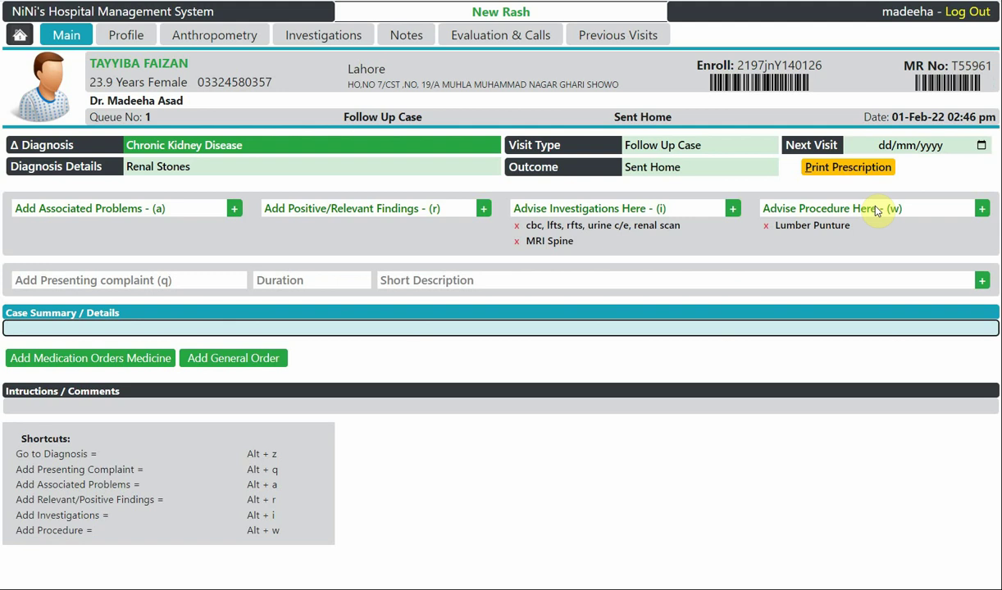
text(The patient was in good )
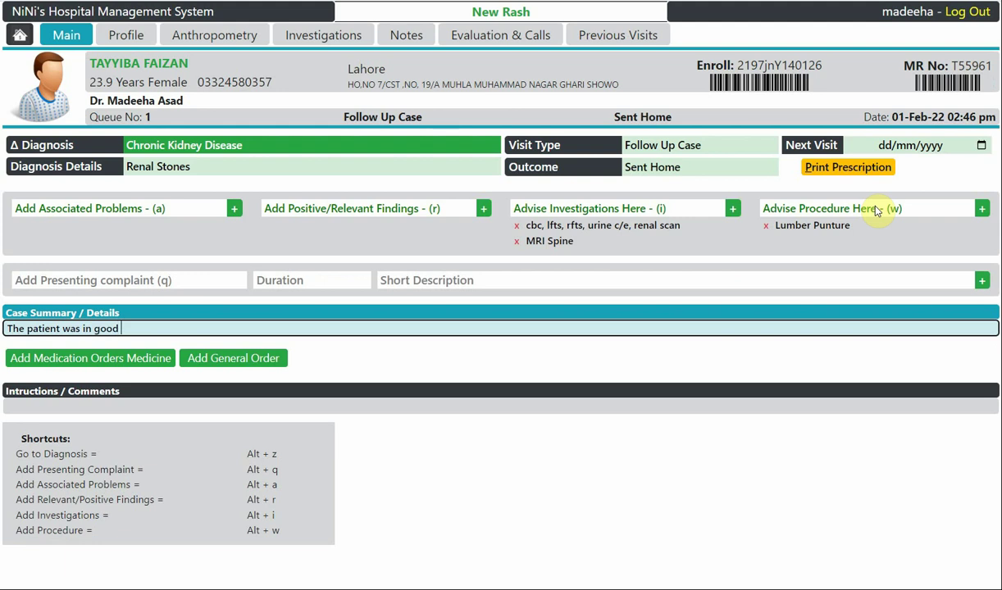
text(health)
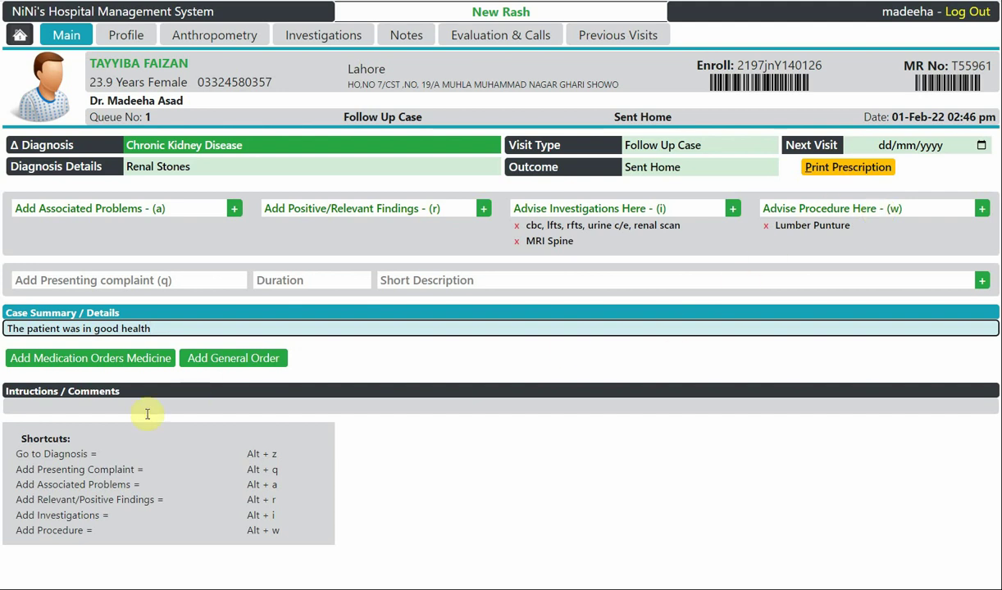
Step: Start a medication order for Augmentin (1 g) Tab. with a dose of 1 Tab
click(128, 367)
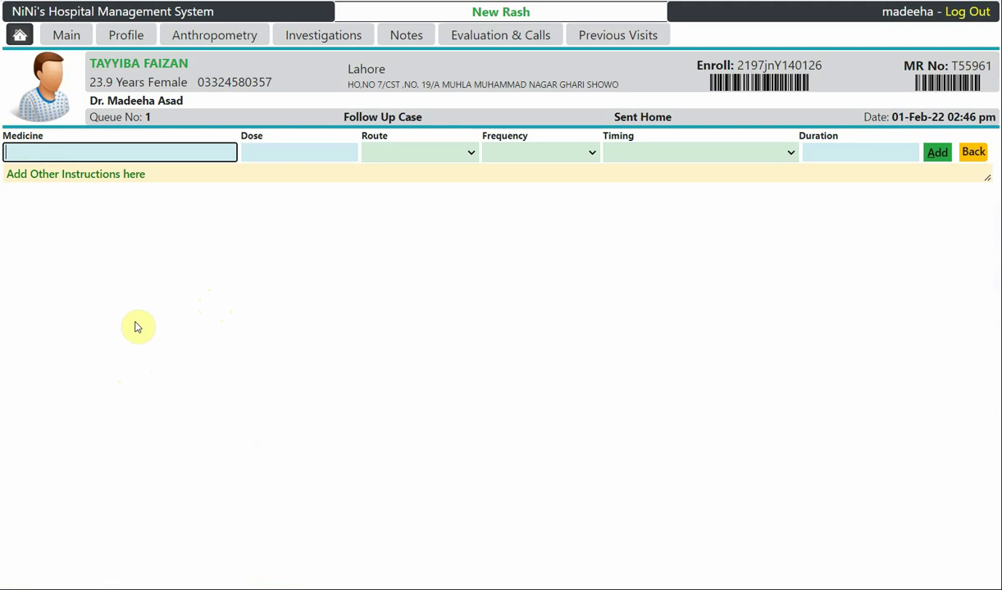
text(aug)
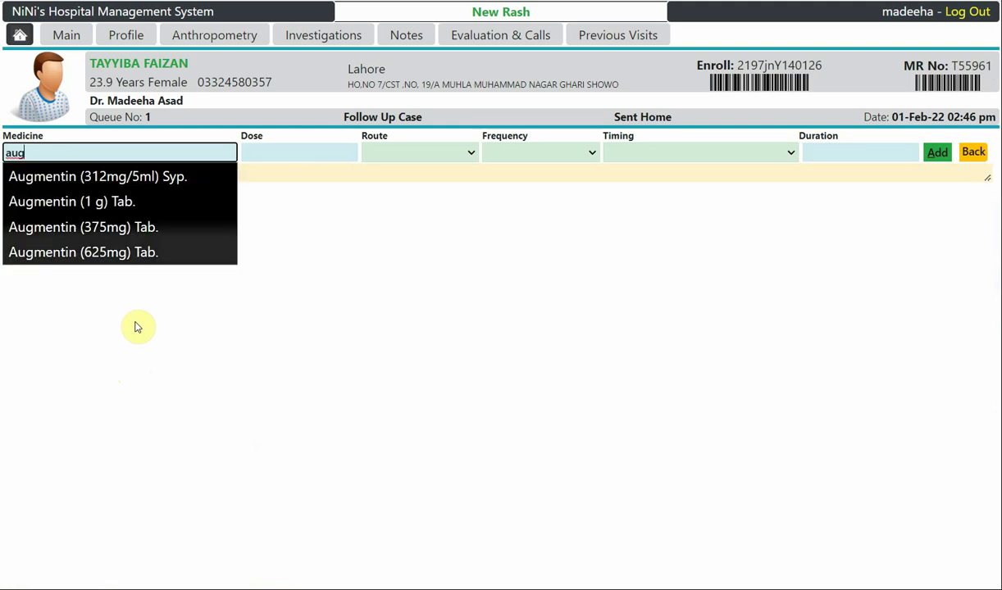
key(Down)
key(Down)
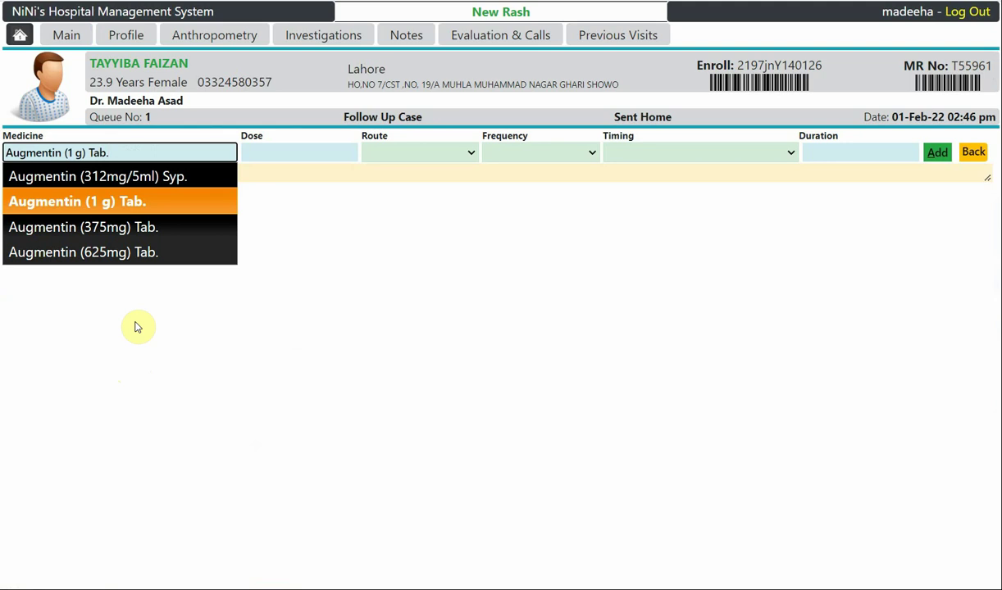
key(Tab)
text(1)
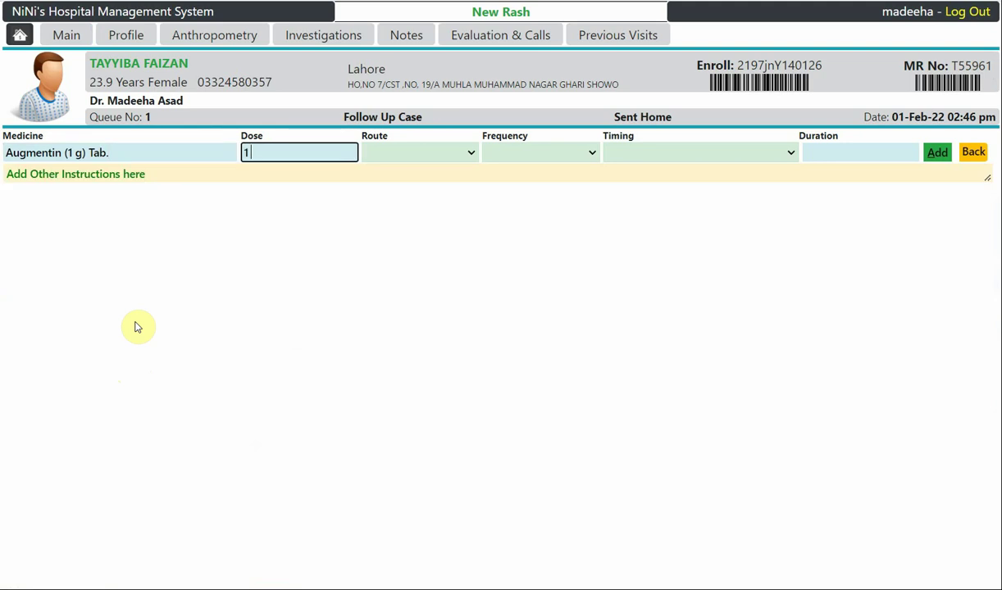
text( Tab)
key(Tab)
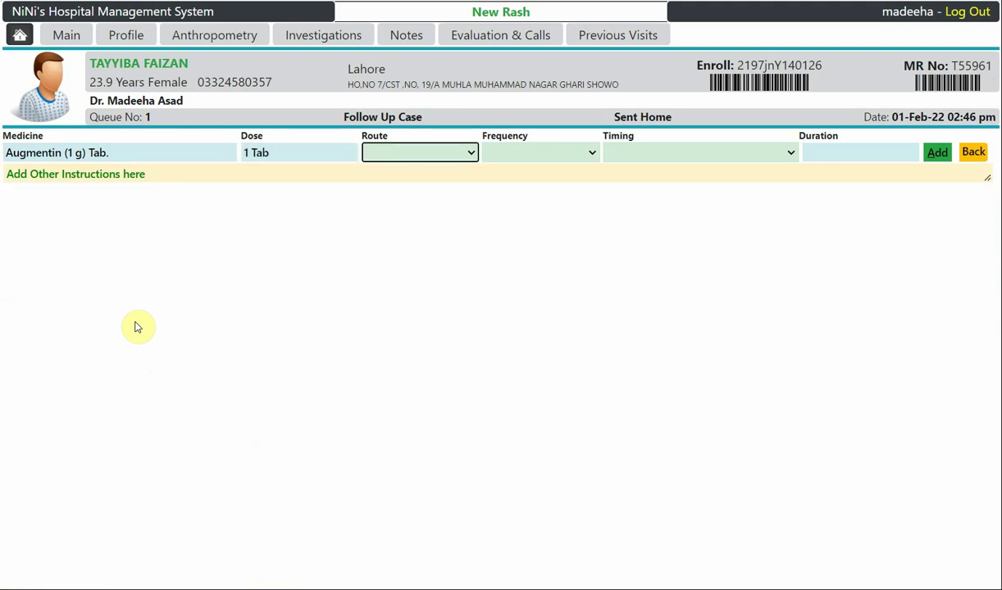
key(alt+Down)
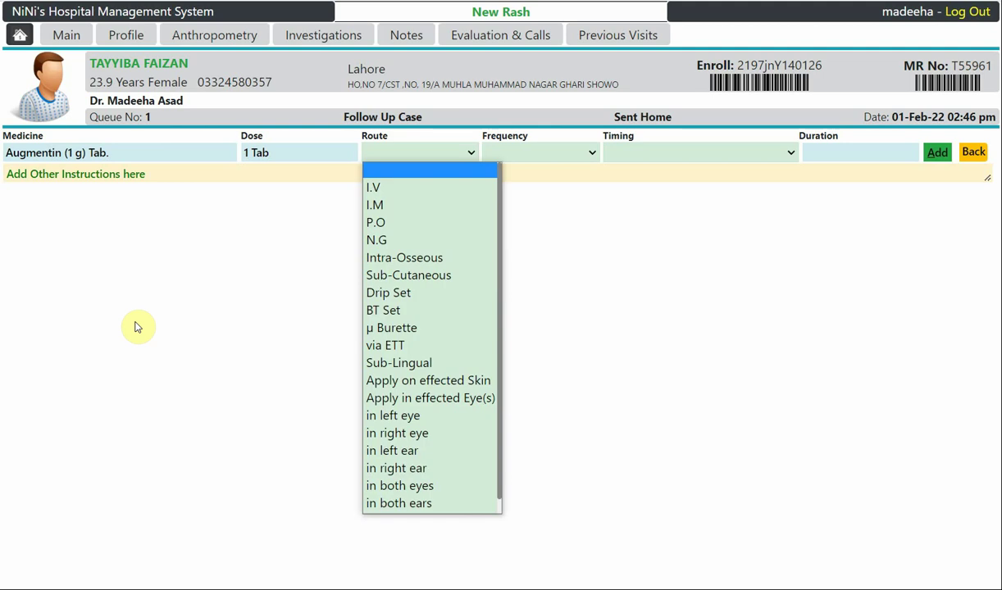
key(Down)
key(Down)
key(Down)
key(Down)
key(Down)
key(Down)
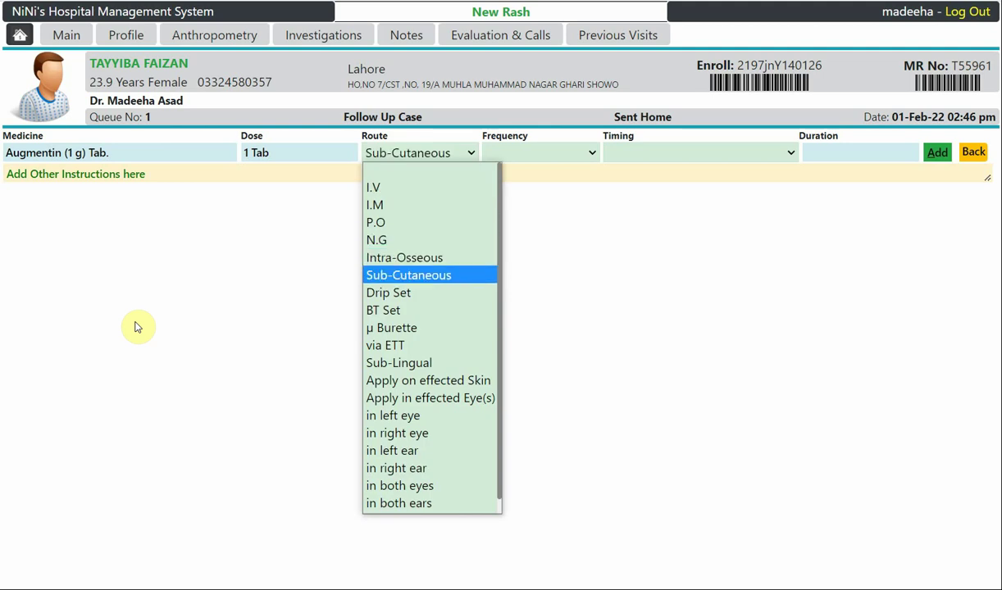
key(Return)
key(Up)
key(Up)
key(Up)
key(Up)
key(Up)
key(Up)
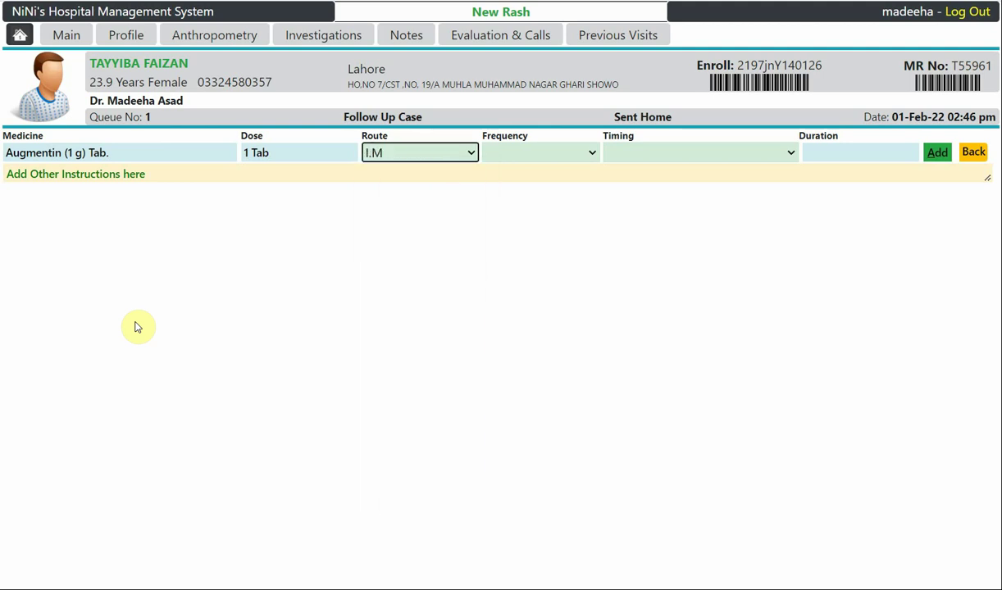
key(Down)
key(Down)
key(Down)
key(Down)
key(Down)
key(Down)
key(Down)
key(Up)
key(Down)
key(Down)
key(Up)
key(Down)
key(Down)
key(Down)
key(alt+Down)
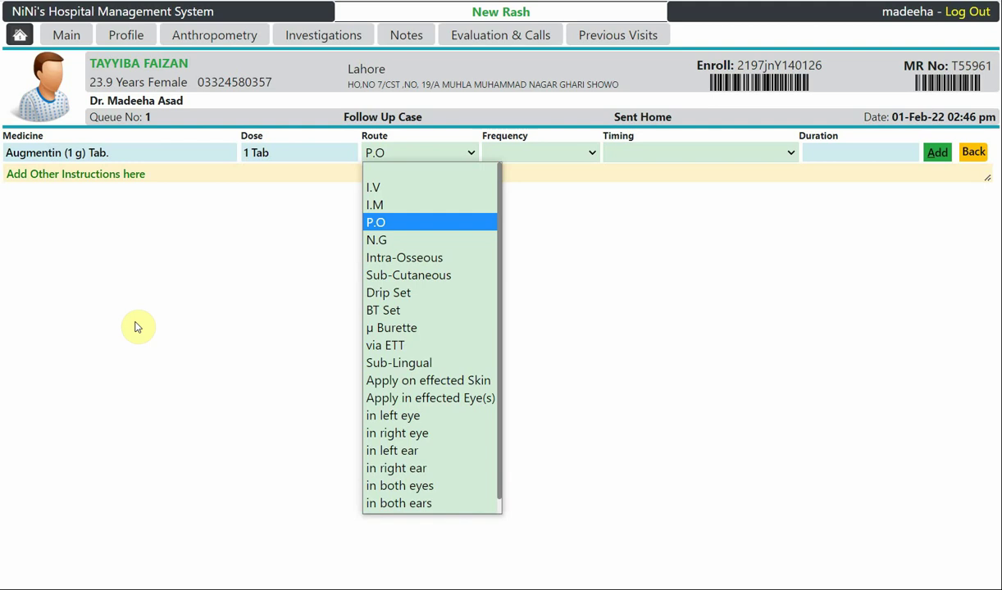
key(Return)
key(Down)
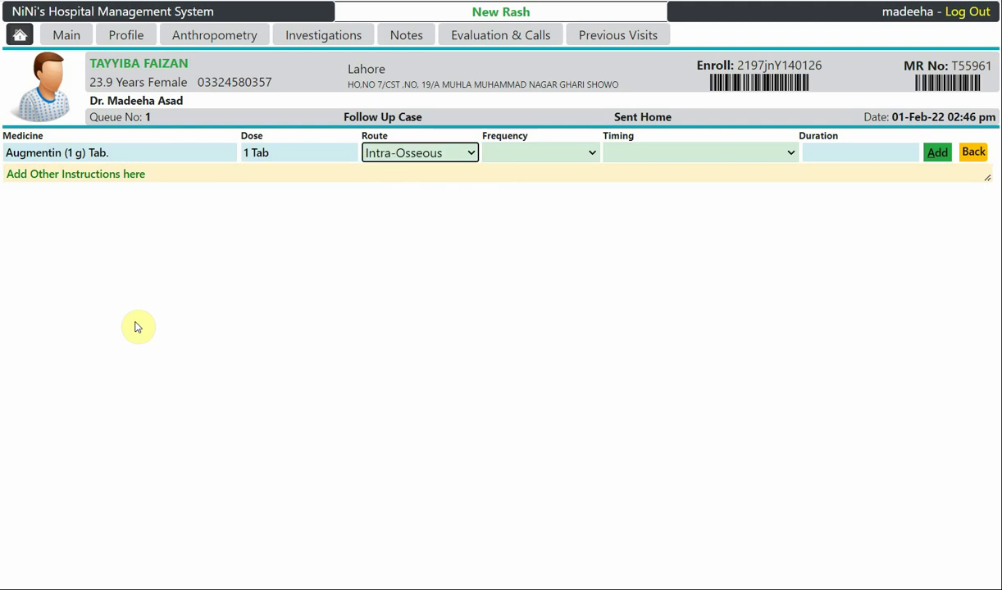
key(Down)
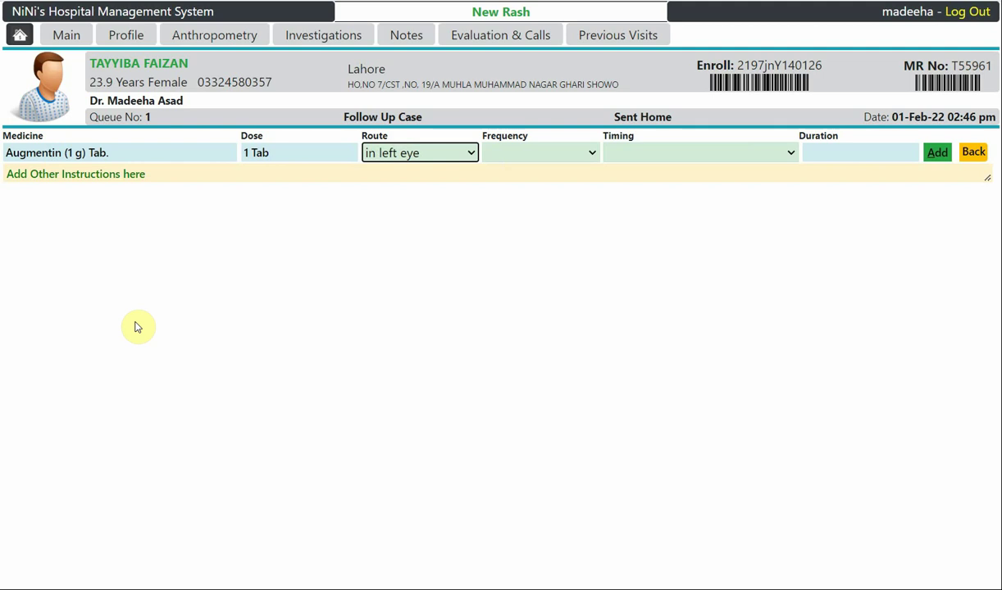
Step: Set the Augmentin order's route to P.O and its frequency to 8 Hrly
key(p)
key(Tab)
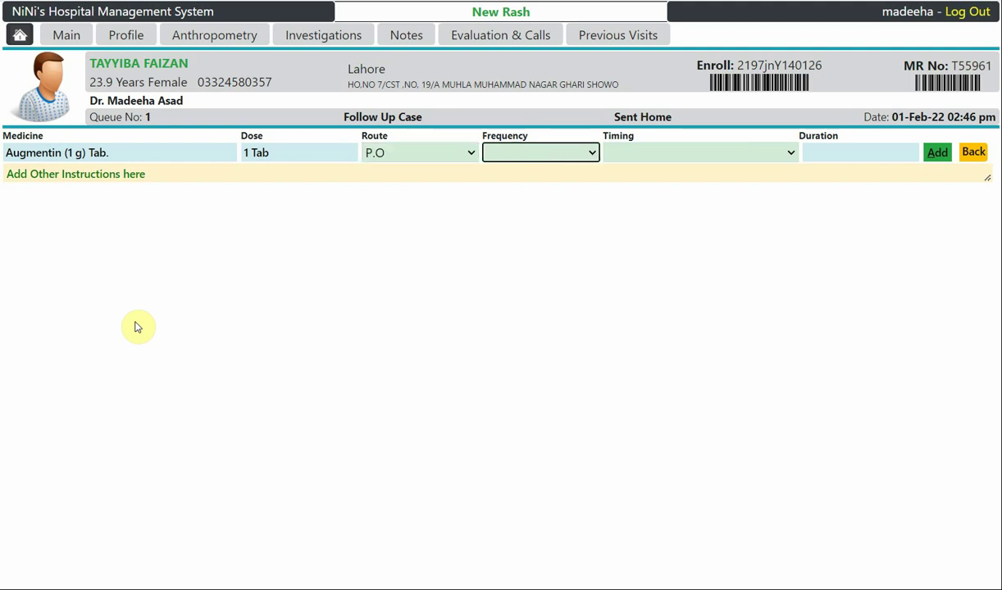
key(1)
key(o)
key(o)
key(alt+Down)
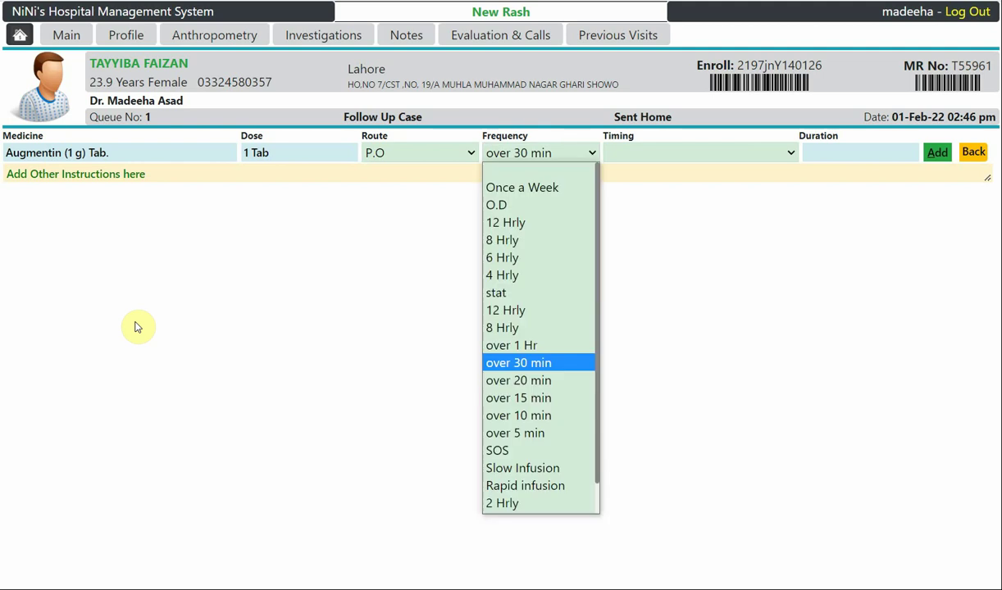
key(Up)
key(Up)
key(Up)
key(Up)
key(Up)
key(Up)
key(Up)
key(Up)
key(Up)
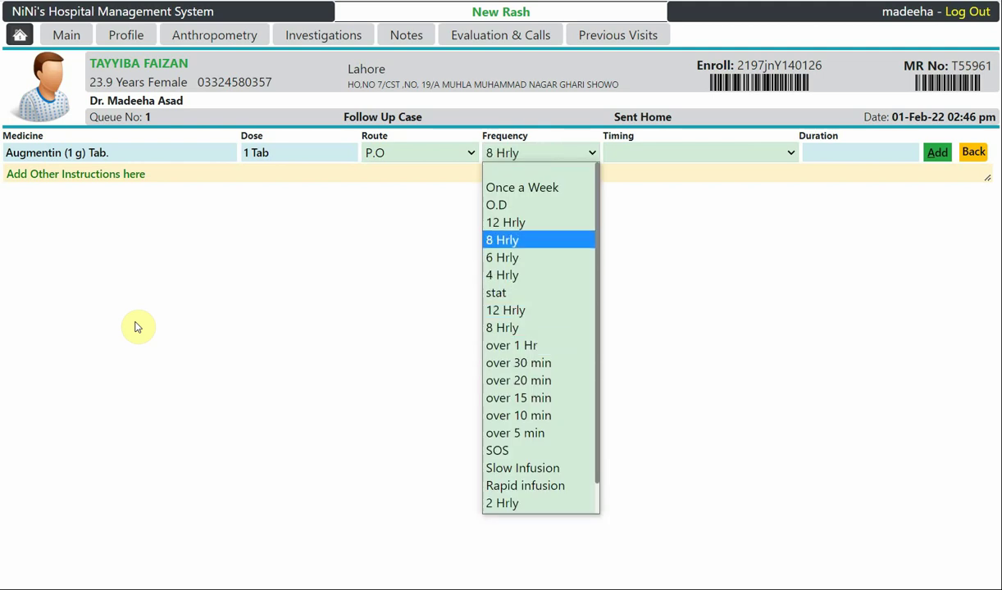
key(Return)
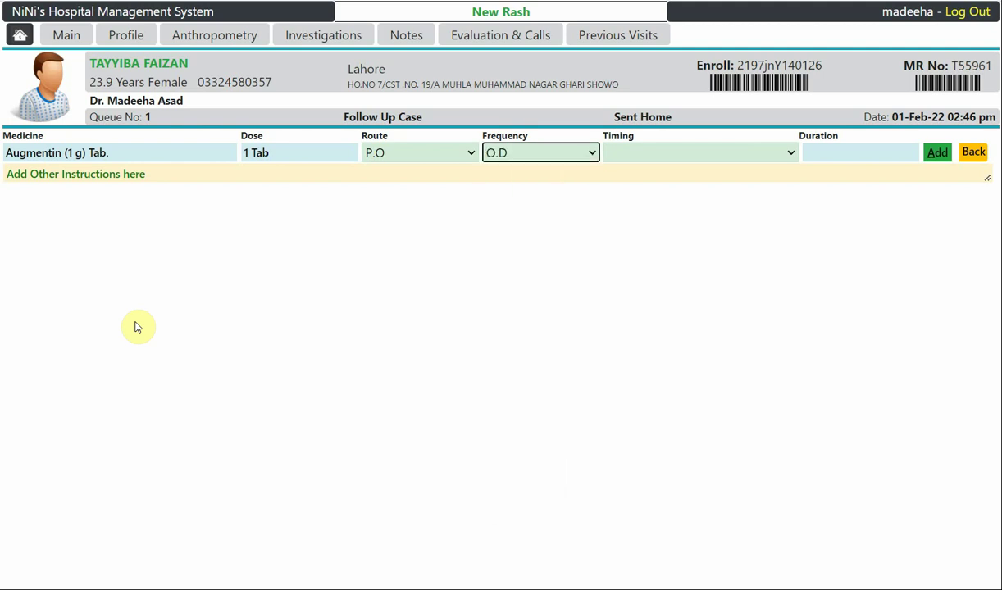
key(Down)
key(Tab)
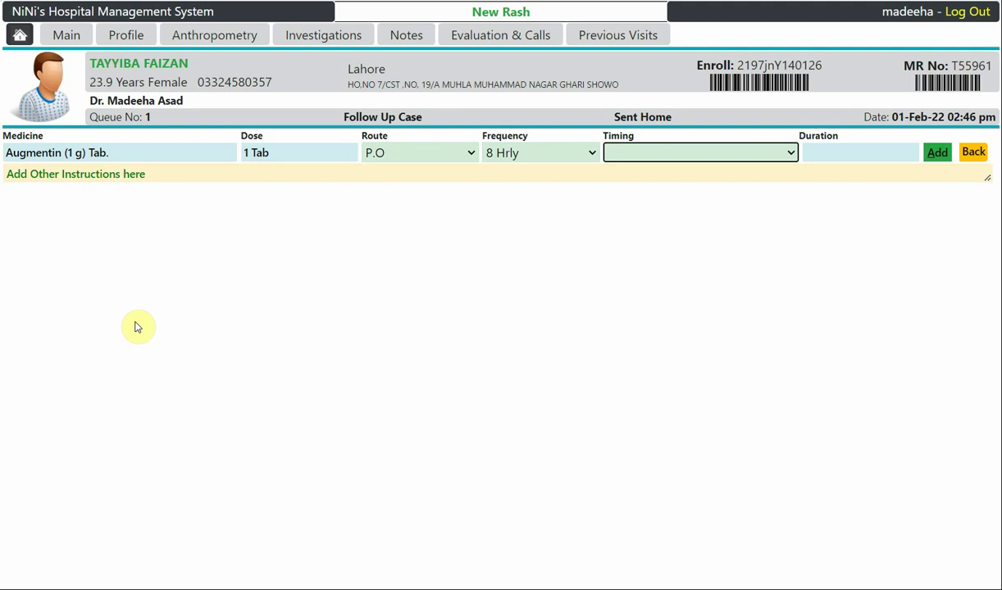
Step: Set the Augmentin order's timing to After Meals
key(alt+Down)
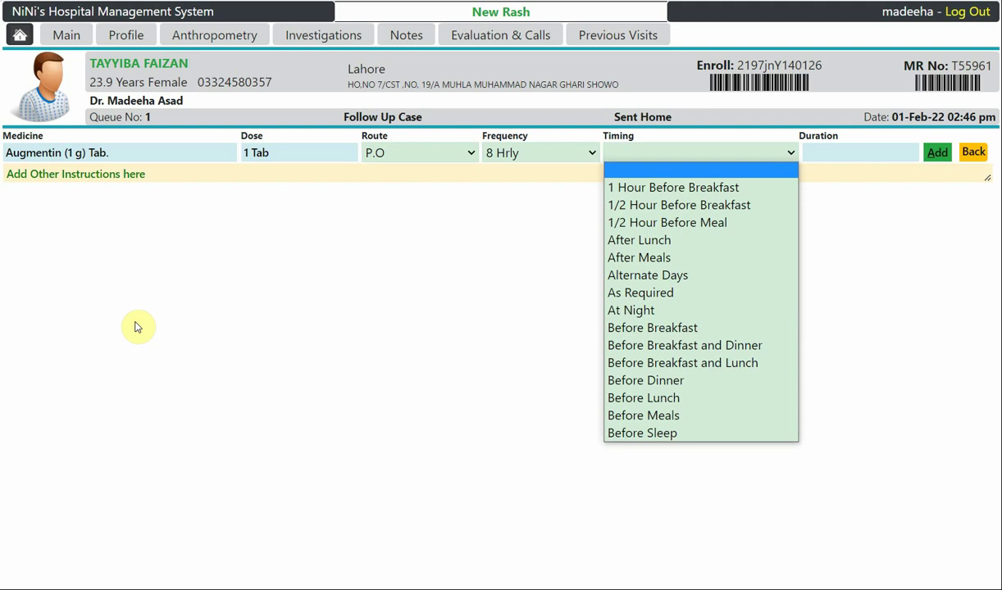
key(Down)
key(Down)
key(Down)
key(Down)
key(Down)
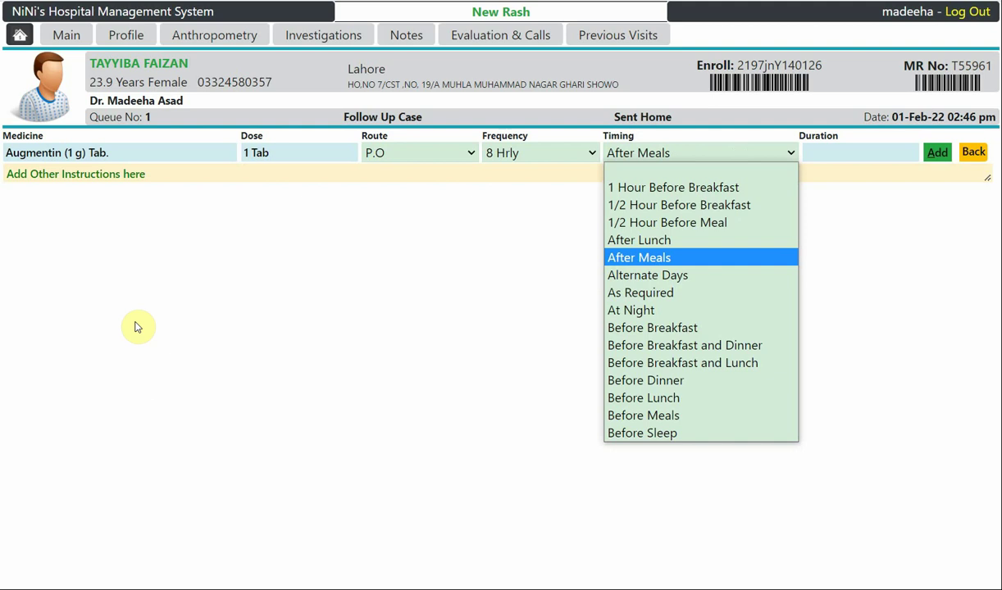
key(Return)
key(Tab)
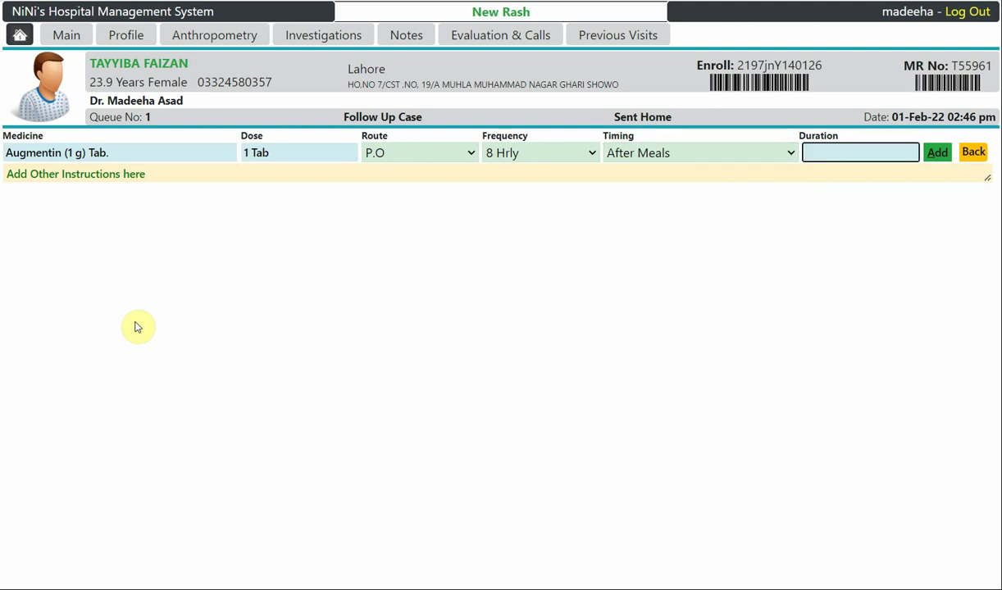
Step: Try 1 Week(s) as the duration of the Augmentin order
text(1)
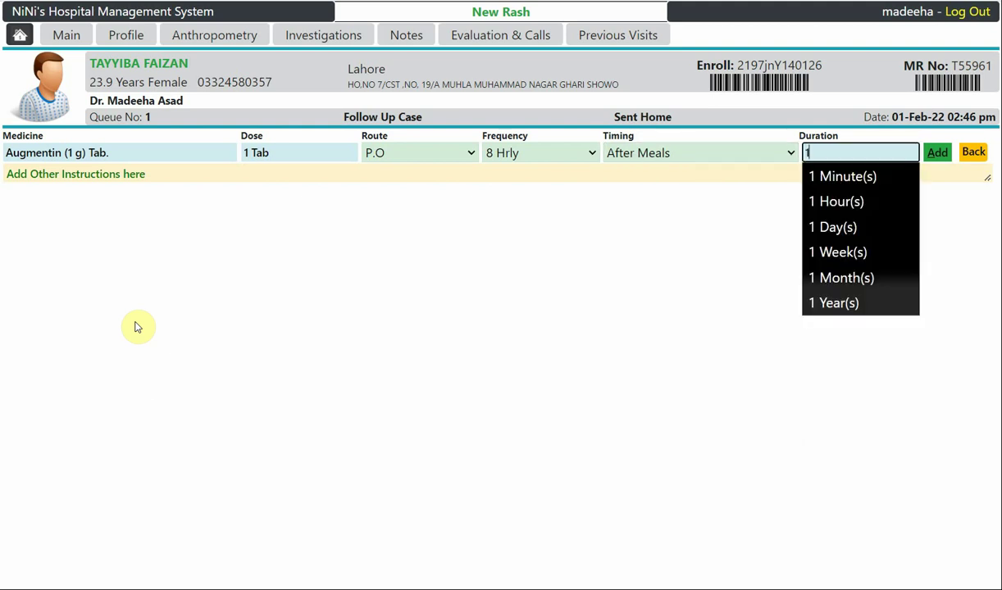
key(BackSpace)
text(2)
key(BackSpace)
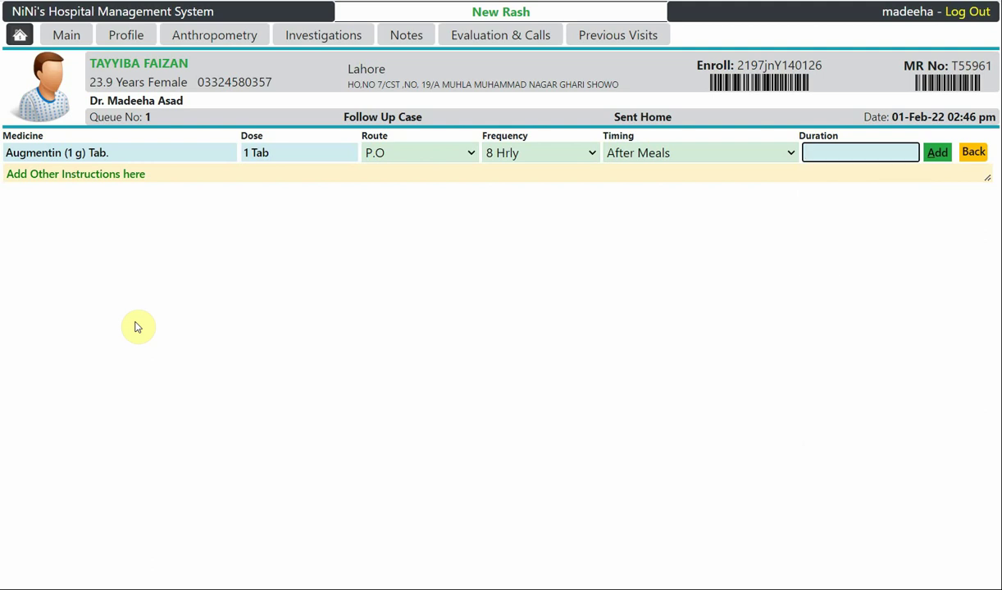
text(2 wecd)
key(BackSpace)
key(BackSpace)
key(BackSpace)
key(BackSpace)
key(BackSpace)
key(BackSpace)
text(1)
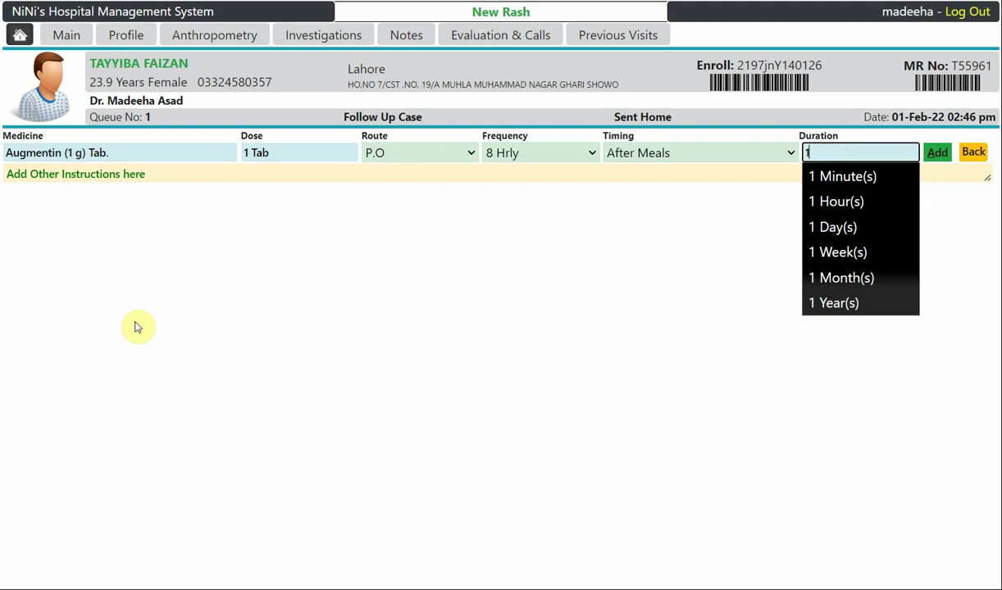
key(Down)
key(Down)
key(Down)
key(Down)
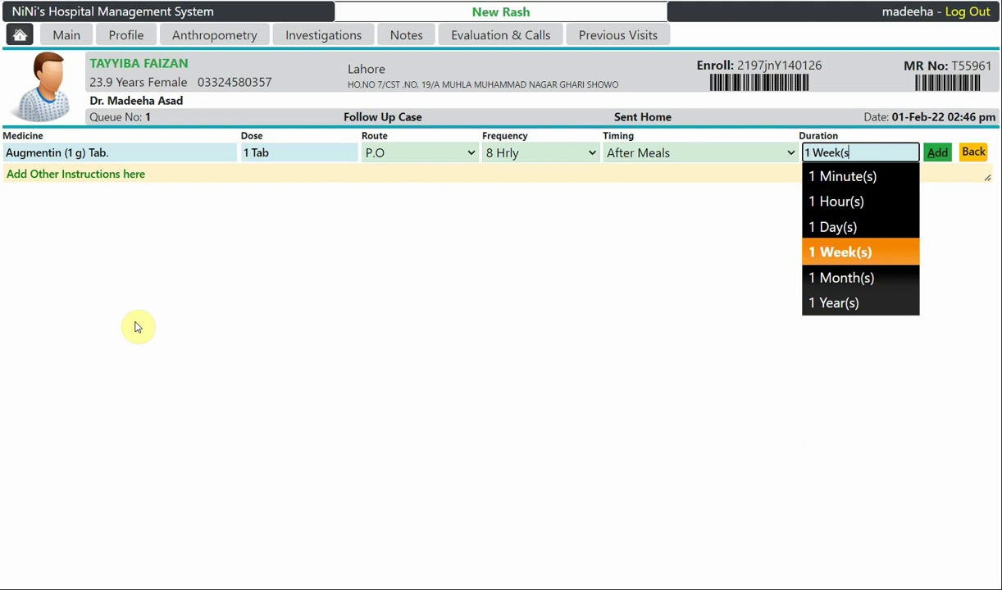
Step: Replace the order's duration with the suggested As Instructed option
key(BackSpace)
key(BackSpace)
key(BackSpace)
key(BackSpace)
key(BackSpace)
key(BackSpace)
key(BackSpace)
key(BackSpace)
key(BackSpace)
text(as)
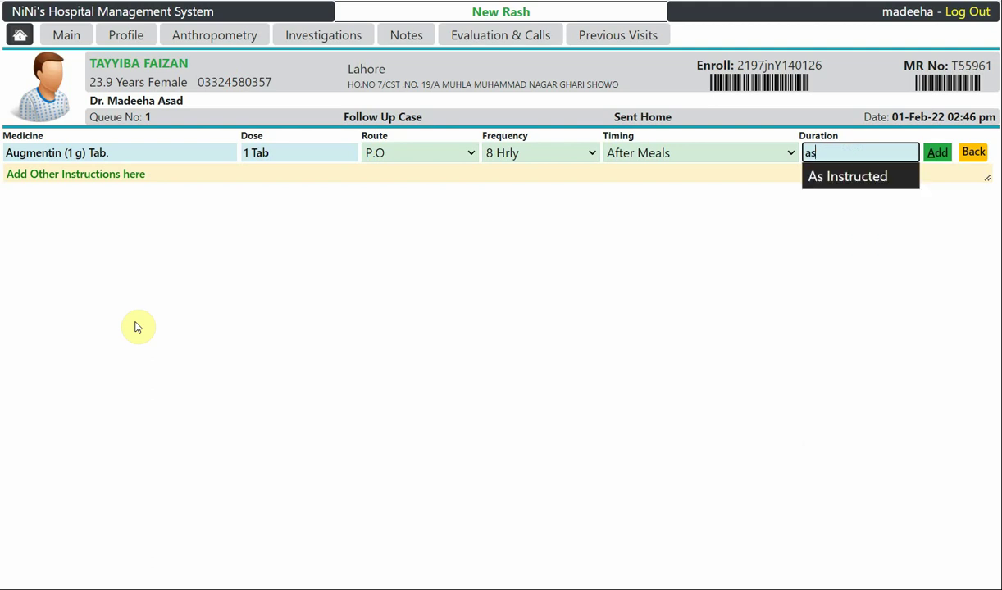
key(Down)
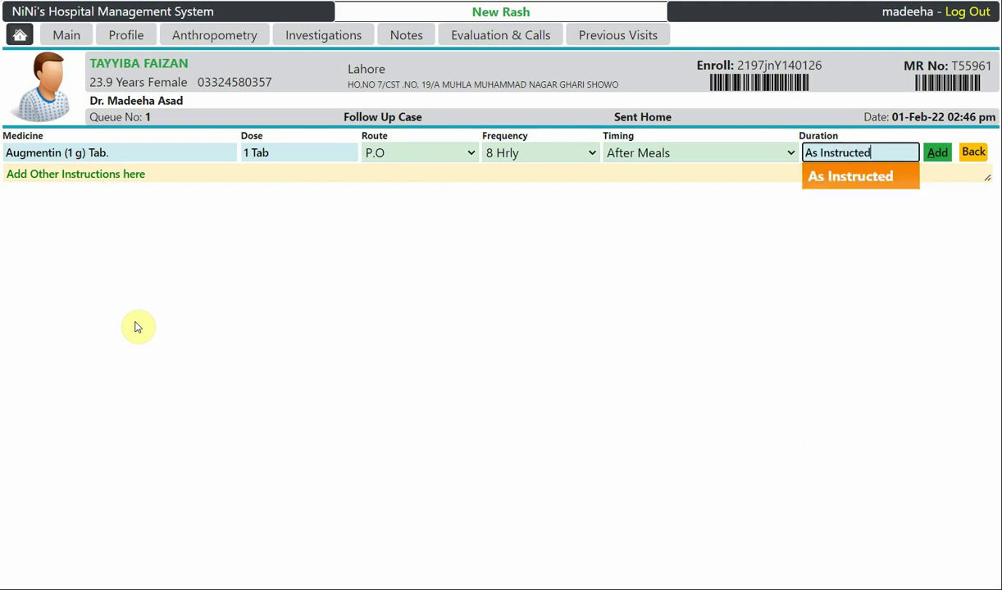
Step: Replace the Augmentin order's duration with Take Continuously and add the order to the patient's medication list
key(BackSpace)
key(BackSpace)
key(BackSpace)
key(BackSpace)
key(BackSpace)
key(BackSpace)
key(BackSpace)
key(BackSpace)
key(BackSpace)
key(BackSpace)
key(BackSpace)
key(BackSpace)
key(BackSpace)
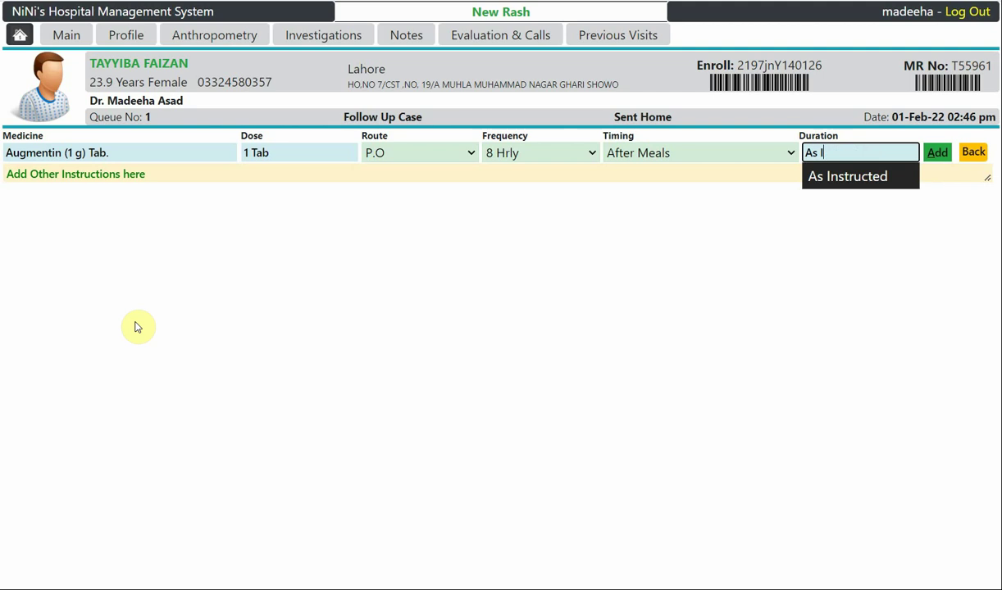
text(t)
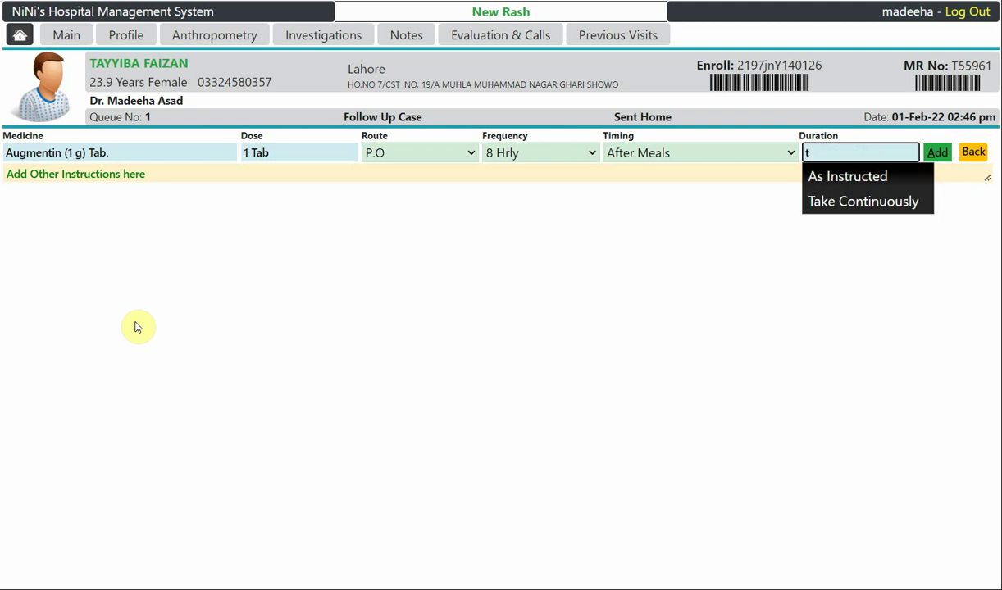
key(Down)
key(Down)
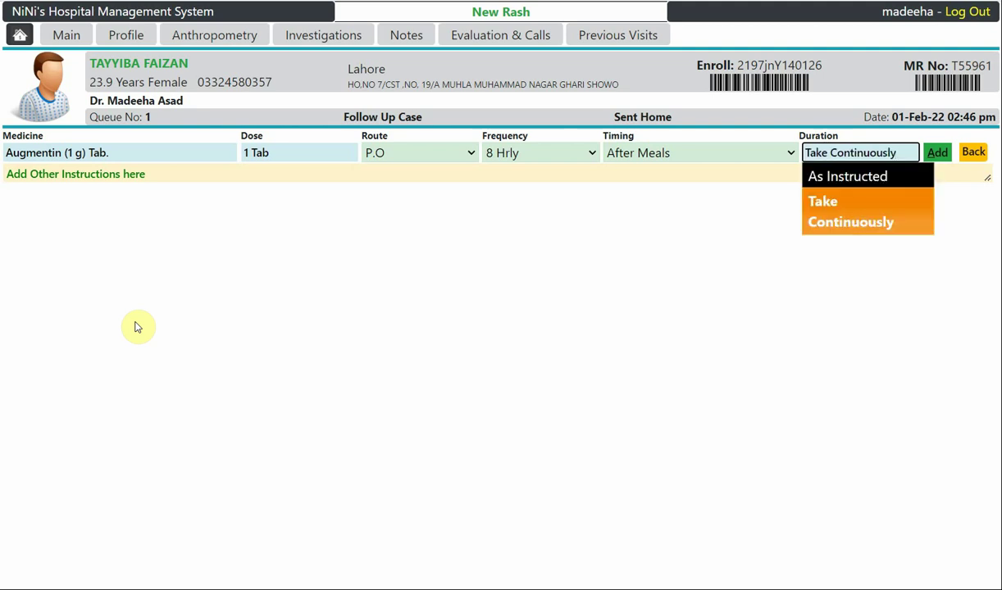
key(Return)
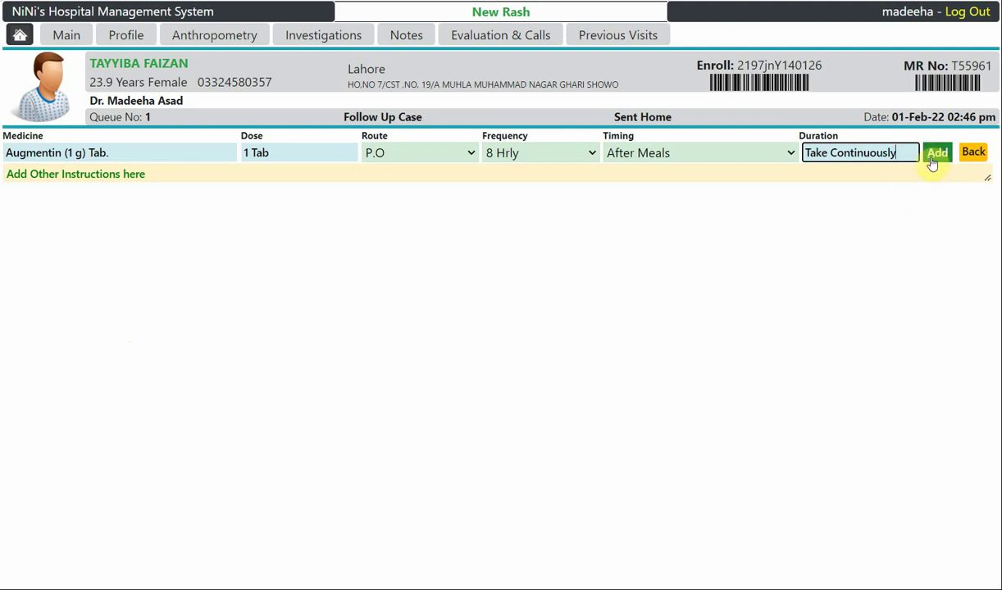
click(918, 232)
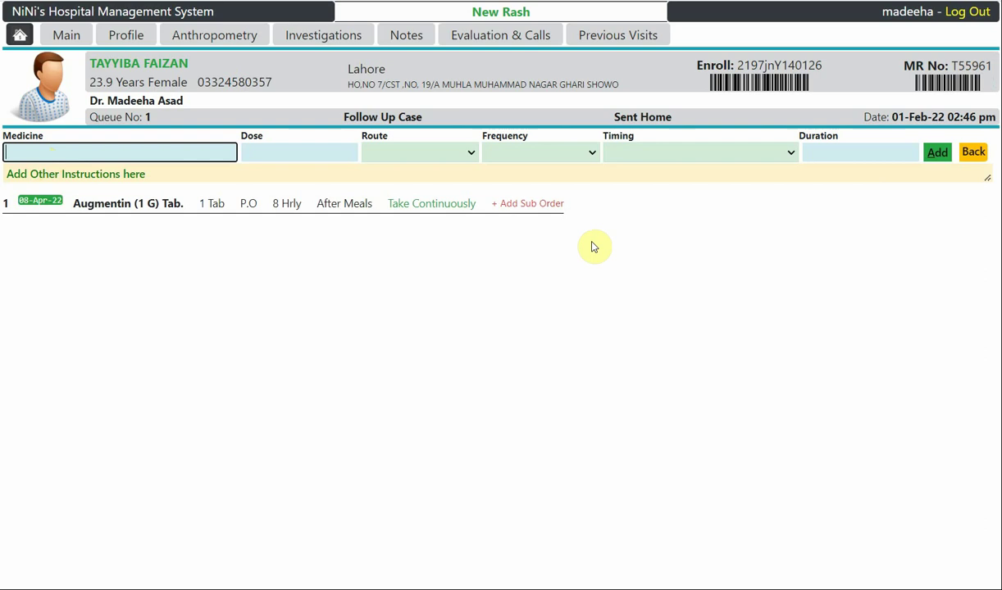
Step: Look up "pan" among the medicines and choose Panadol (325 mg) Tab. for a new order
text(pan)
key(Down)
key(Down)
key(Down)
key(Down)
key(Down)
key(Down)
key(Down)
key(Down)
key(Down)
key(Down)
key(Down)
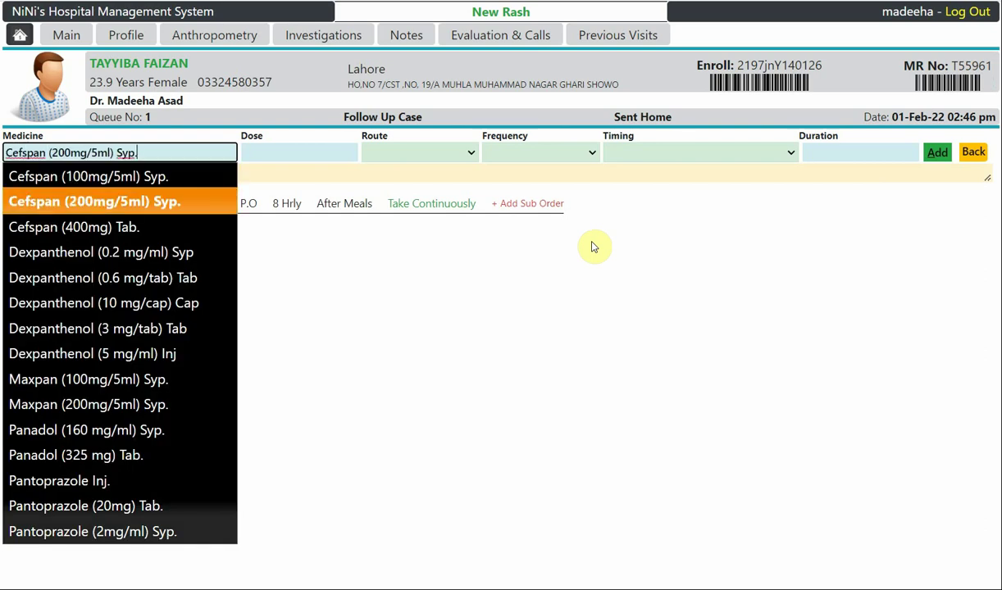
key(Down)
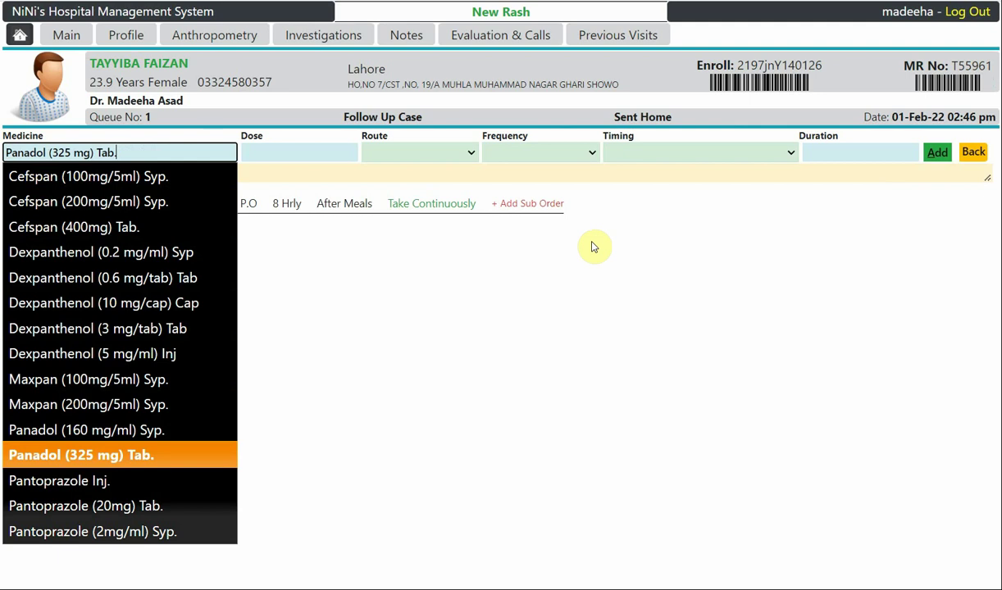
key(Return)
Step: Give the Panadol order a dose of 1 tab and the route P.O
key(Tab)
text(1 tab)
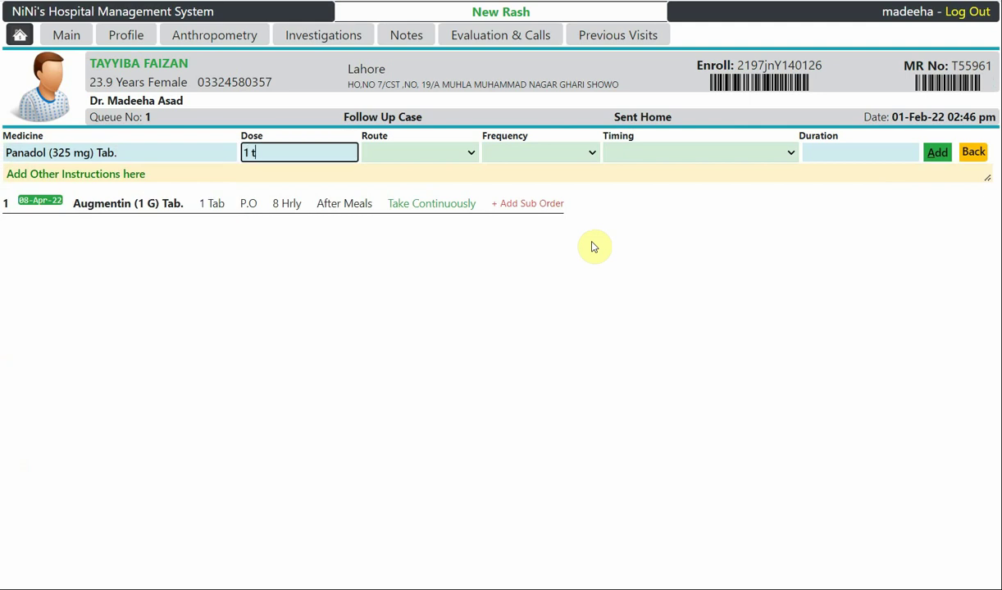
key(Tab)
key(Down)
Step: Set the Panadol order's frequency to SOS
key(Tab)
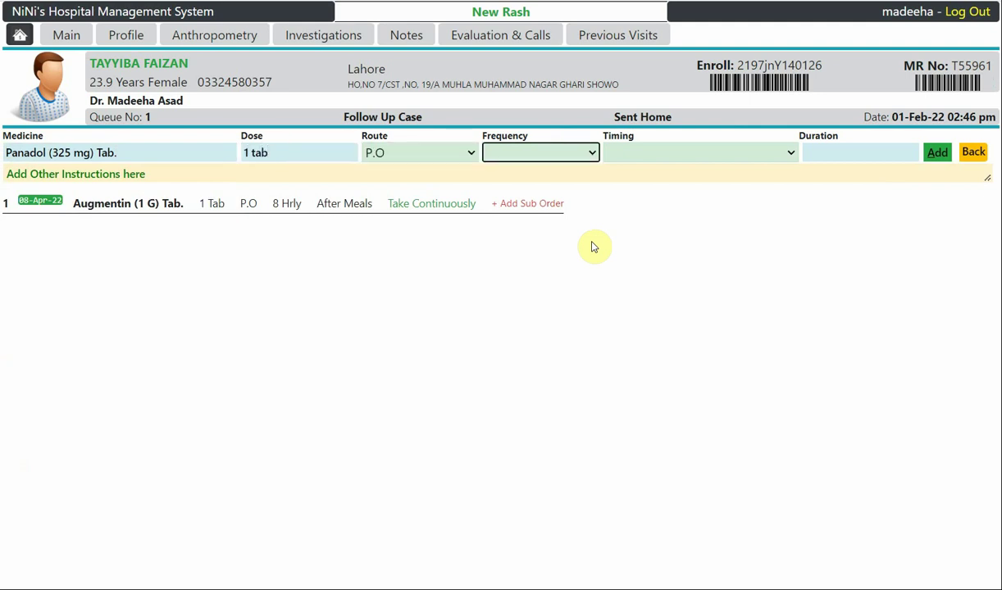
key(alt+Down)
key(Down)
key(Down)
key(Down)
key(Down)
key(Down)
key(Down)
key(Down)
key(Down)
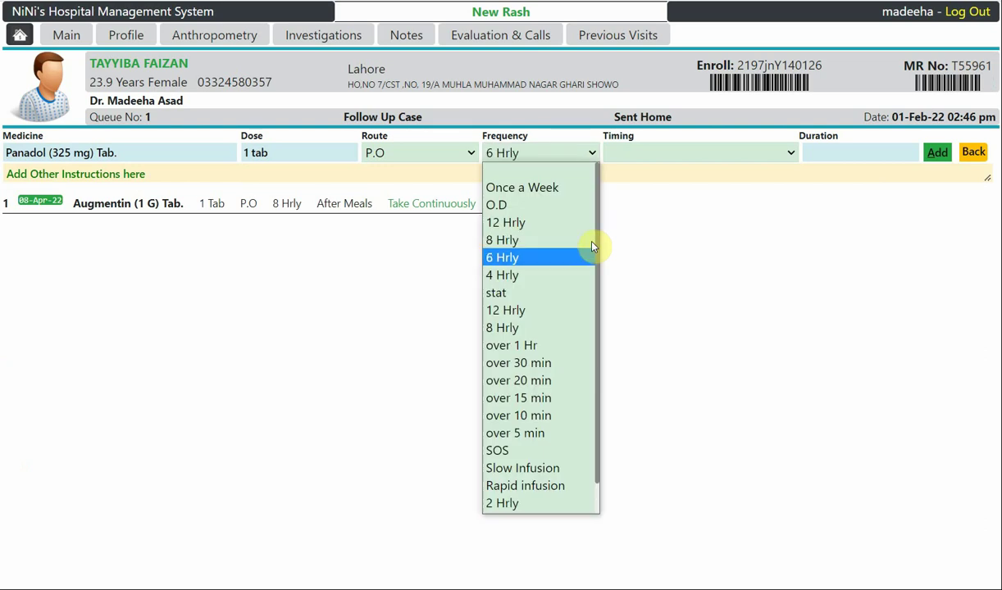
key(Down)
key(Down)
key(Down)
key(Down)
key(Down)
key(Down)
key(Down)
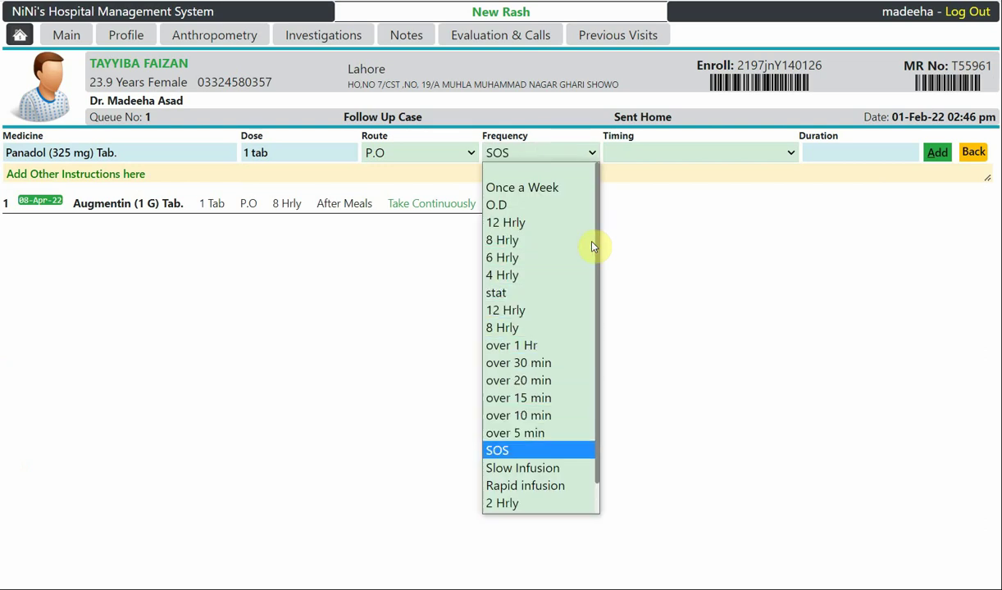
key(Up)
key(Up)
key(Up)
key(Up)
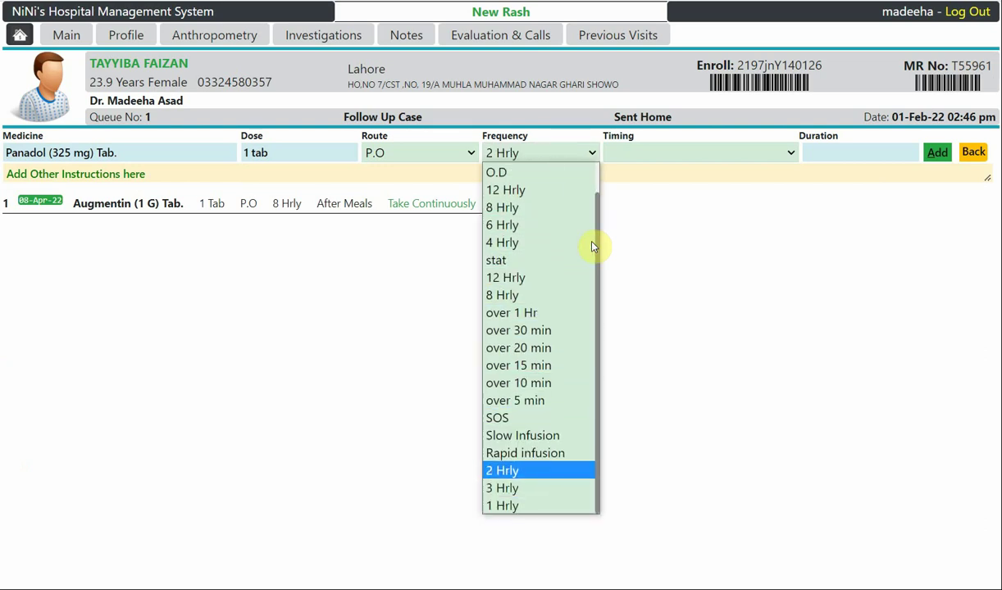
key(Return)
Step: Leave the Panadol order's timing blank, set its duration to 3 Day(s) and add the order to the list
key(Tab)
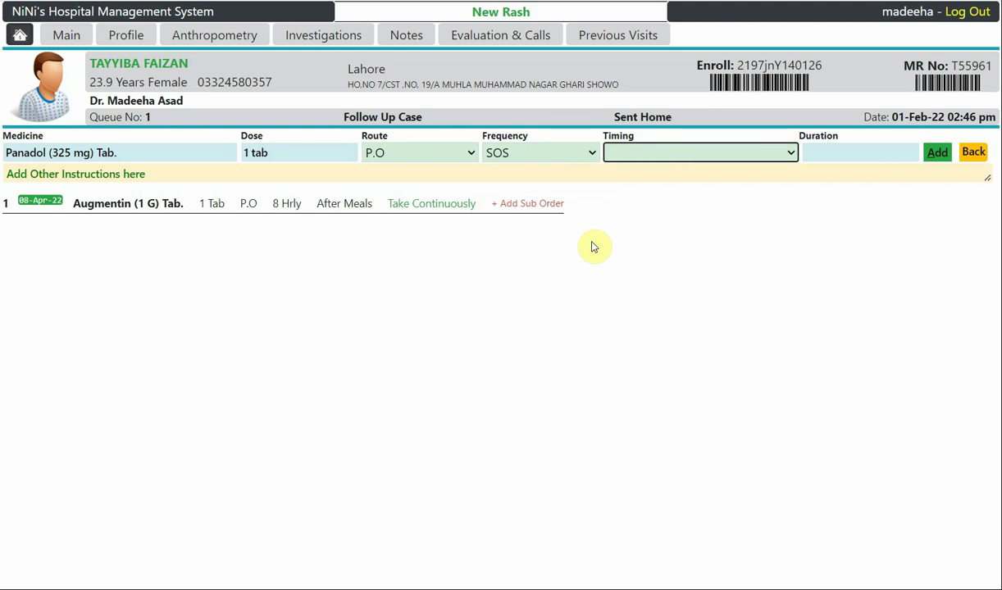
key(Tab)
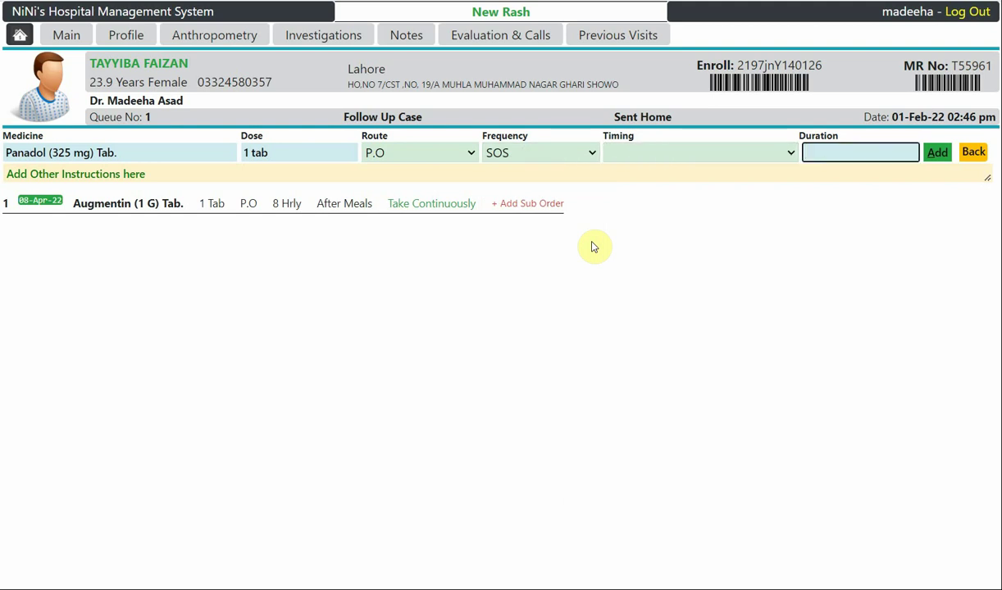
text(3)
key(Down)
key(Down)
key(Down)
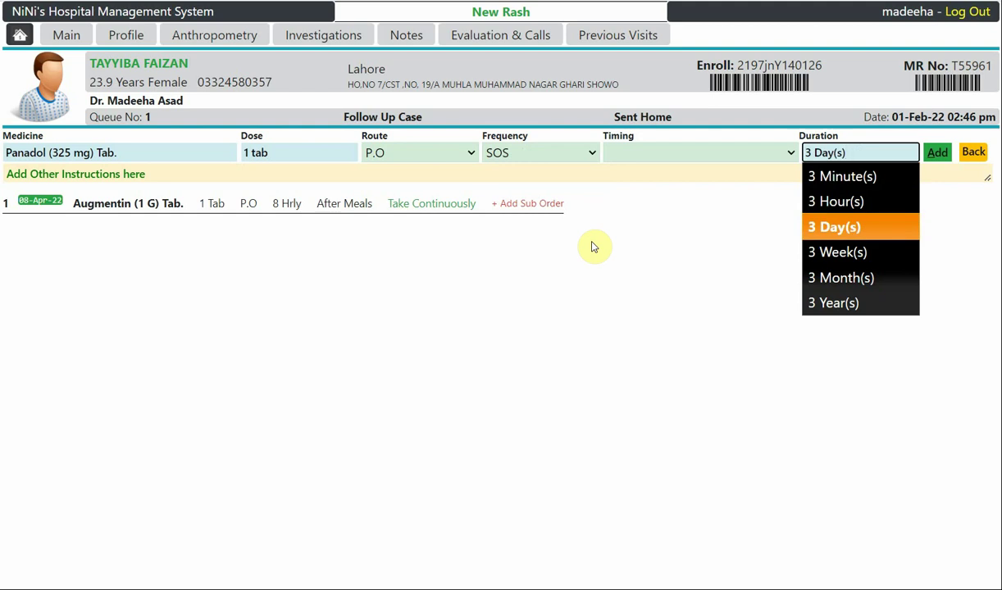
key(Return)
key(Return)
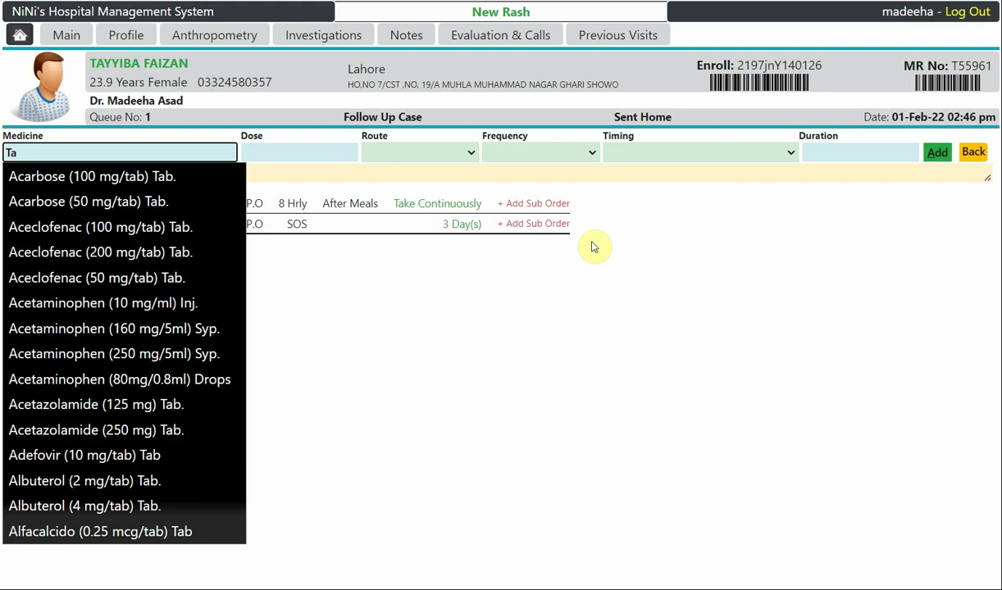
Step: Enter the unlisted medicine Tab. XYZ as a new order with a dose of 1 Tab
text(b.)
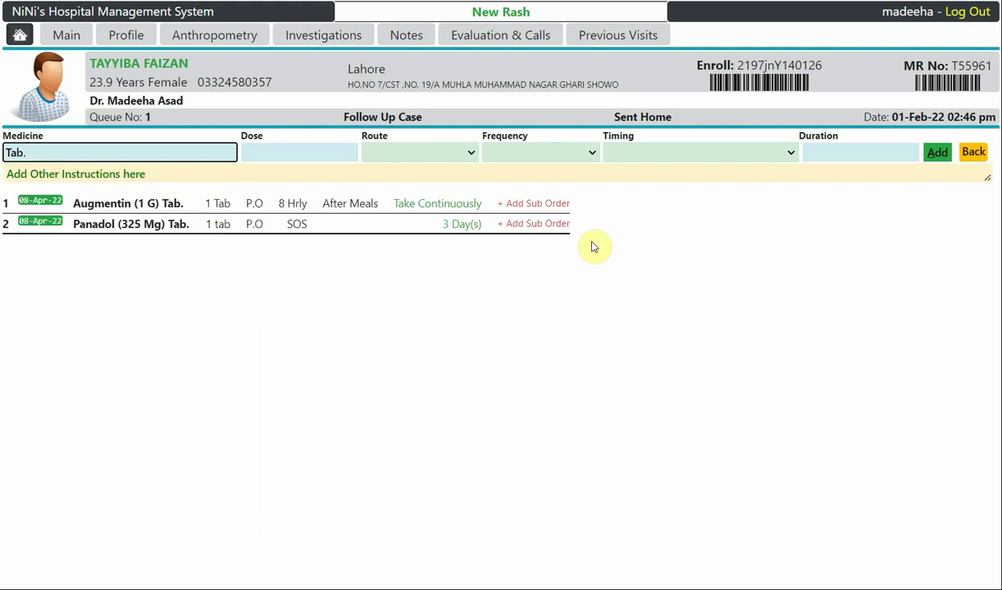
text( XYZ)
key(Tab)
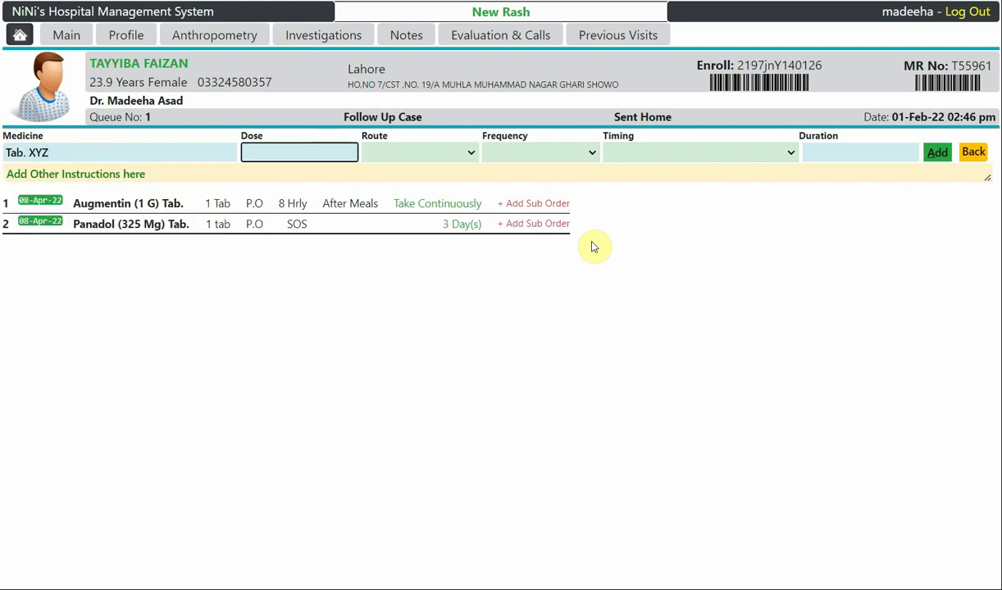
text(1 Tab)
Step: Set the Tab. XYZ order's route to P.O and its frequency to 12 Hrly
key(Tab)
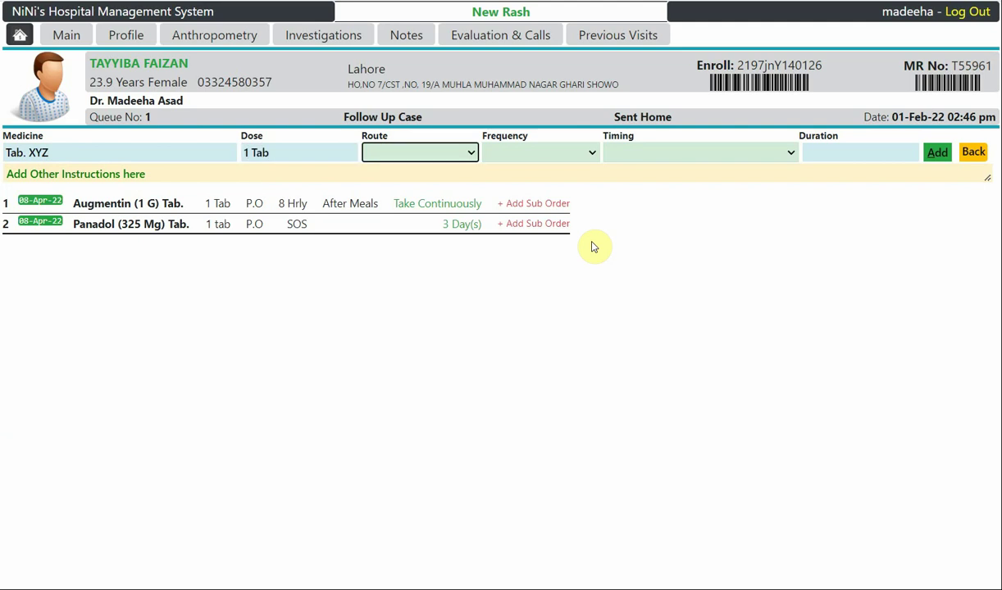
key(p)
key(Tab)
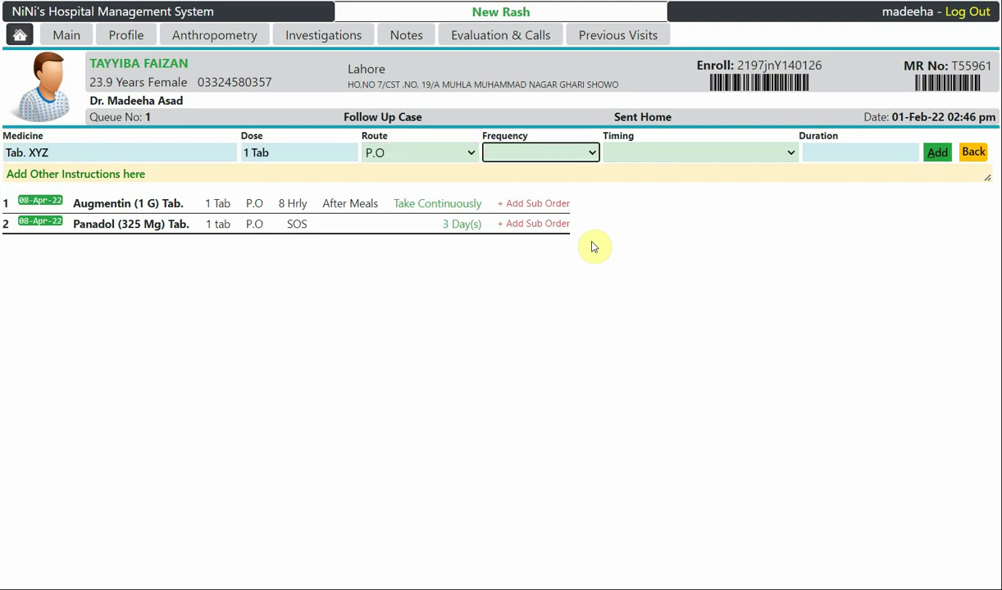
key(1)
Step: Set the Tab. XYZ order's timing to Alternate Days
key(Tab)
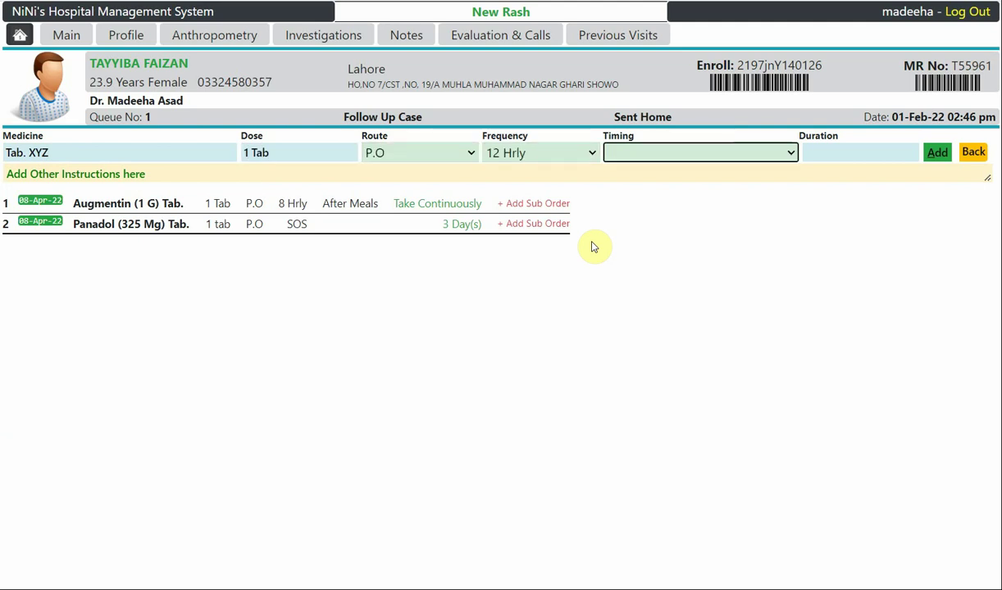
key(alt+Down)
key(Down)
key(Down)
key(Down)
key(Down)
key(Down)
key(Down)
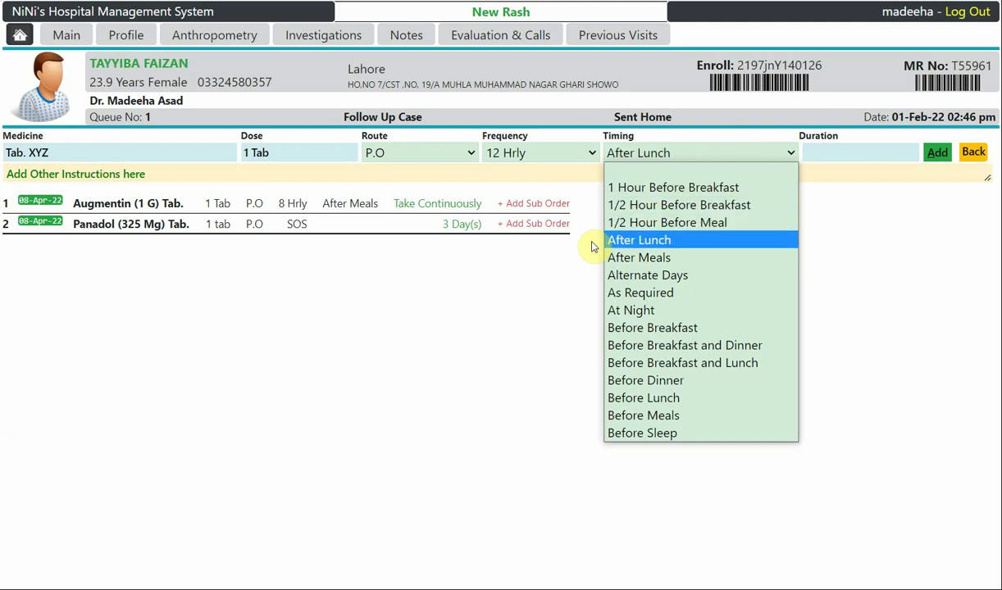
key(Return)
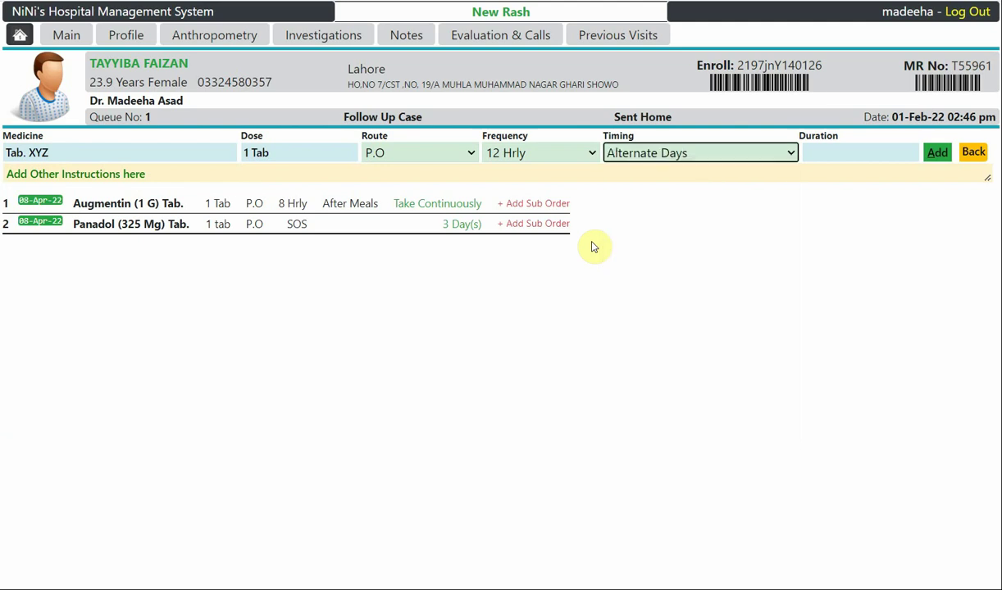
Step: Set the Tab. XYZ order's duration to 1 Year(s) and add the order to the list
key(Tab)
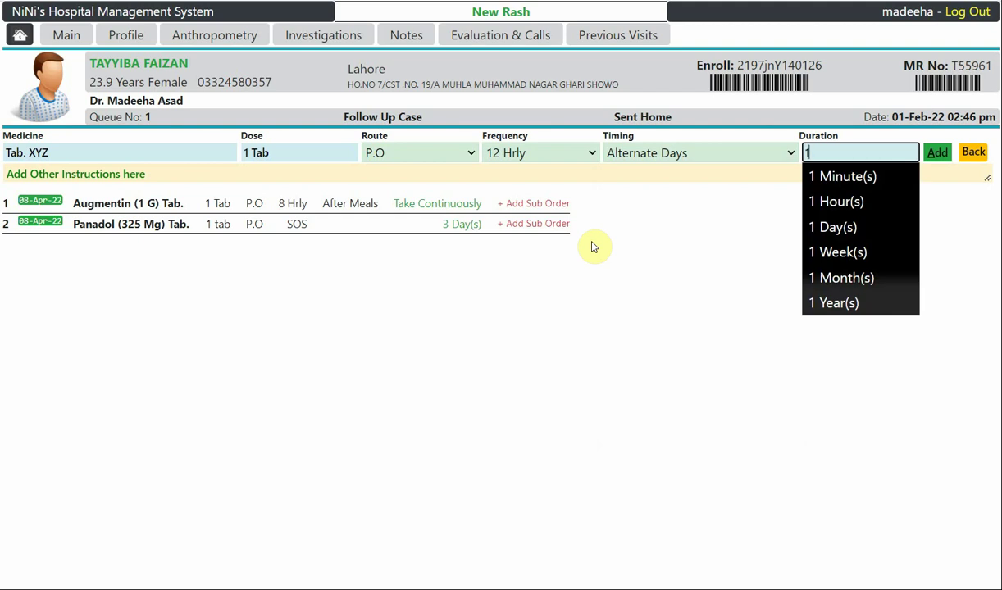
key(Down)
key(Down)
key(Down)
key(Down)
key(Down)
key(Down)
key(Return)
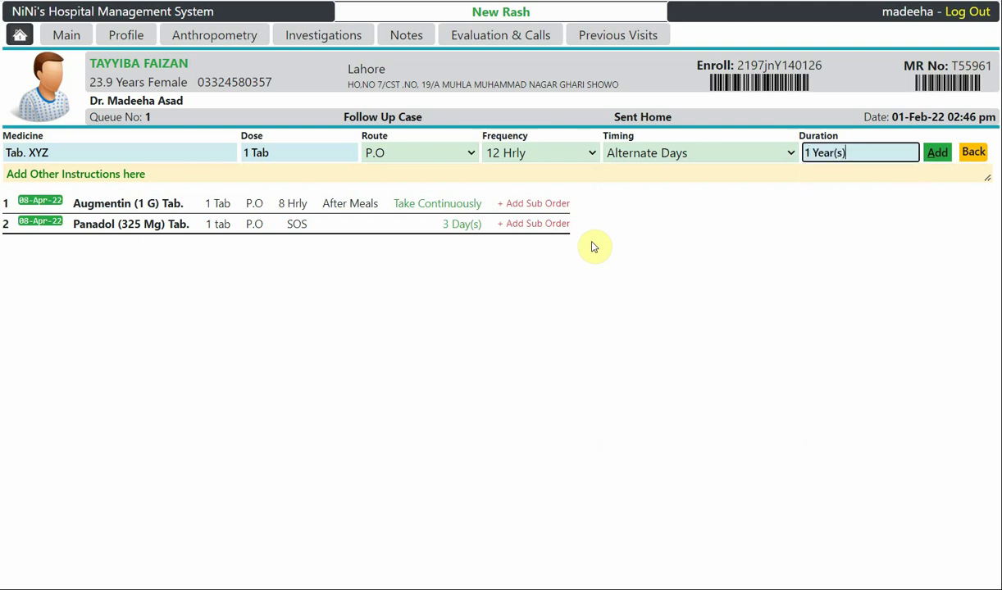
key(Return)
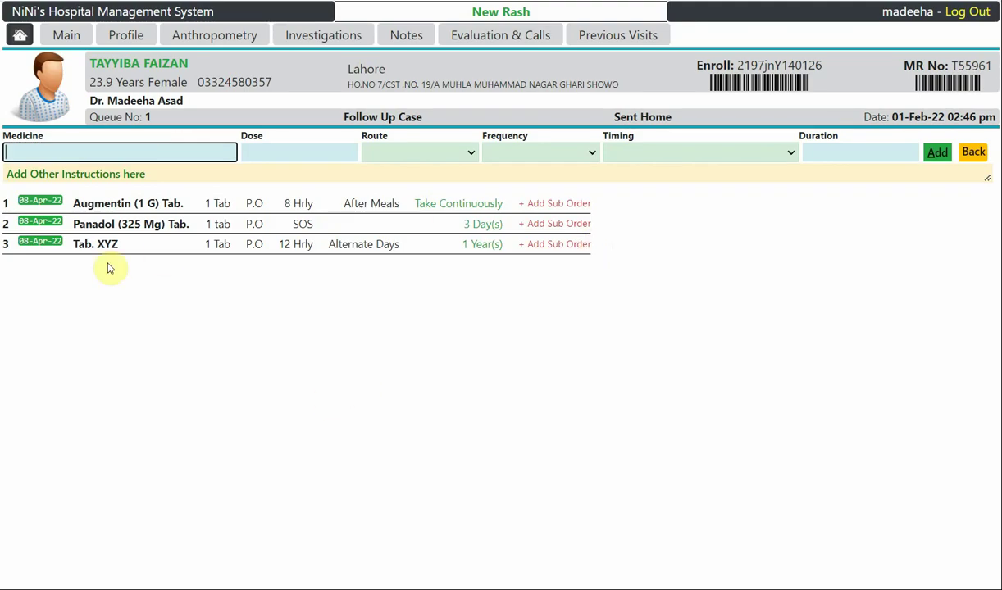
Step: Open the existing Augmentin order, change its frequency to 12 Hrly and save it
click(145, 212)
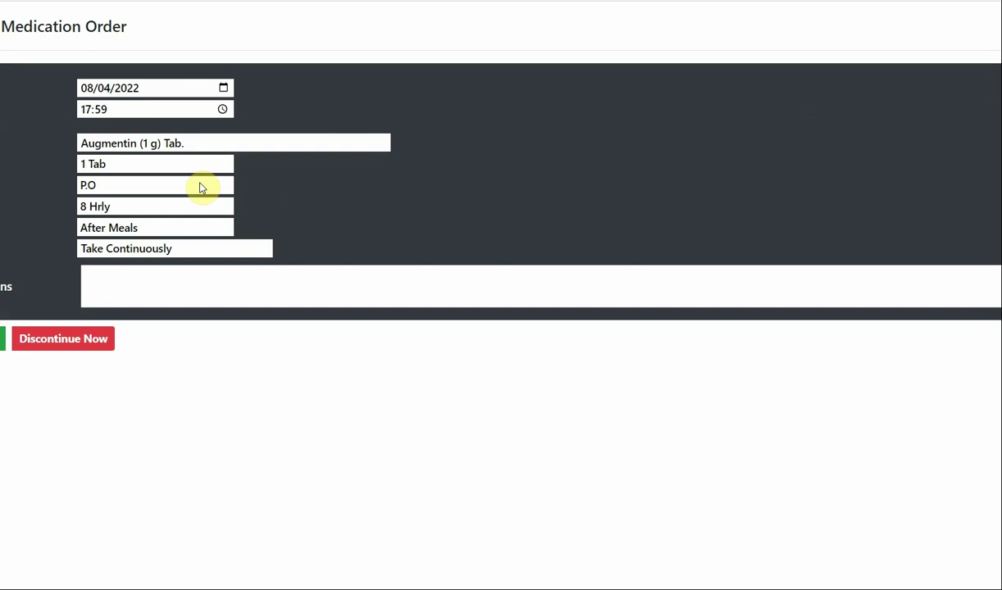
click(127, 212)
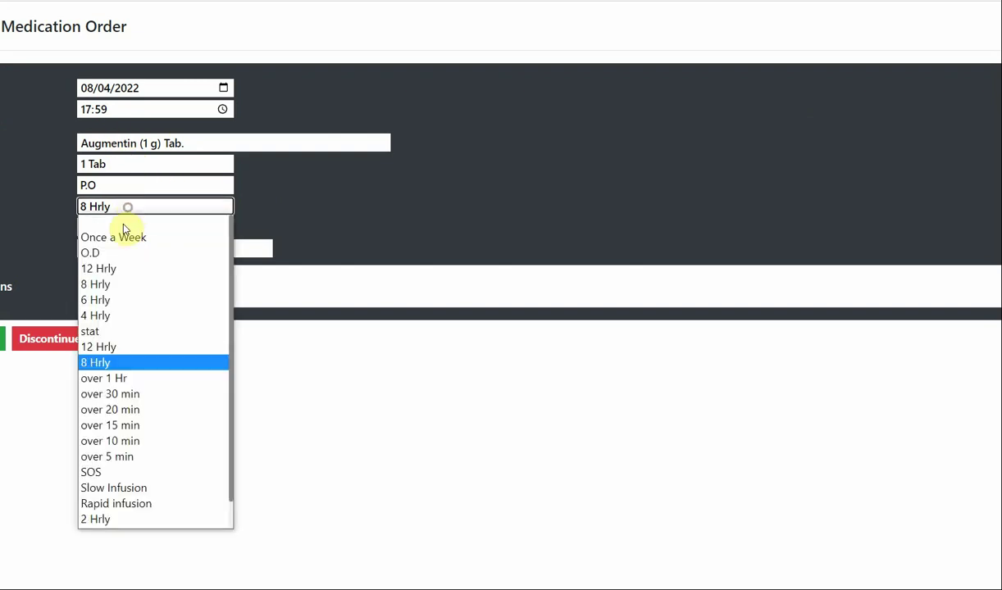
click(105, 267)
click(3, 338)
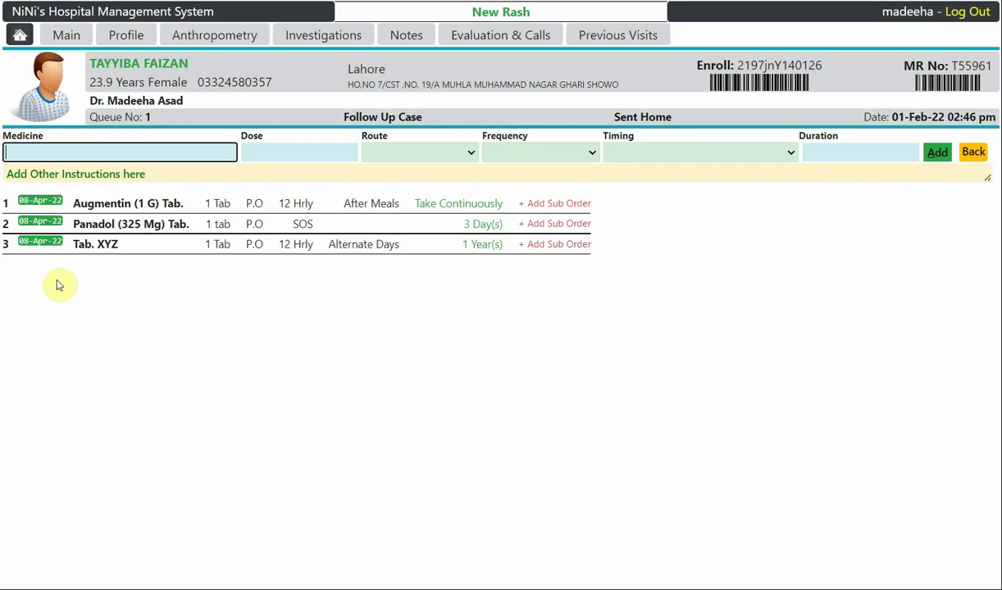
Step: Add the instruction "If RFTs are normal" to the existing Tab. XYZ order and save it
click(99, 244)
click(117, 284)
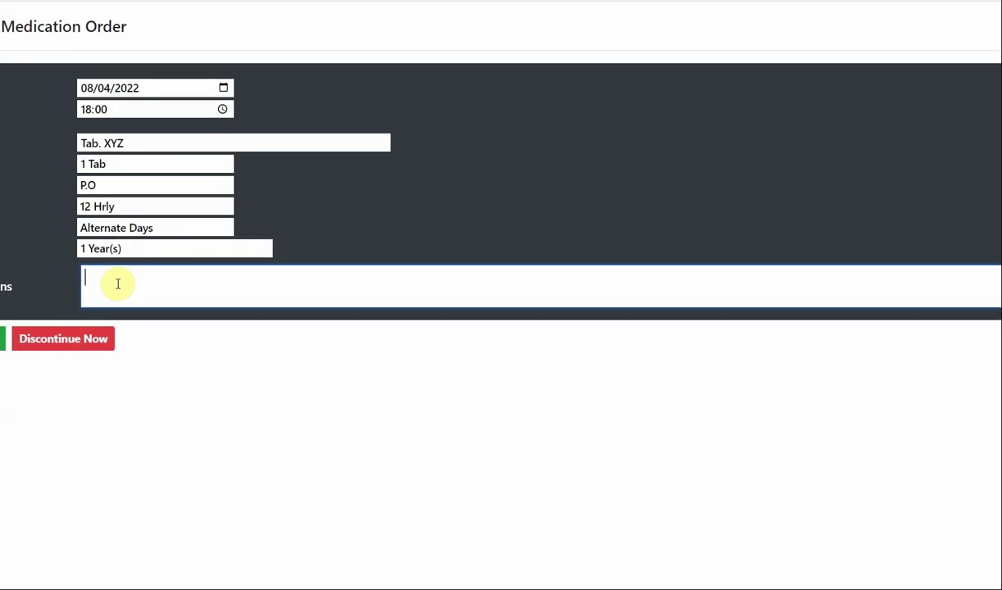
text(If)
text( RFT)
text(S)
text( are nor)
text(mal)
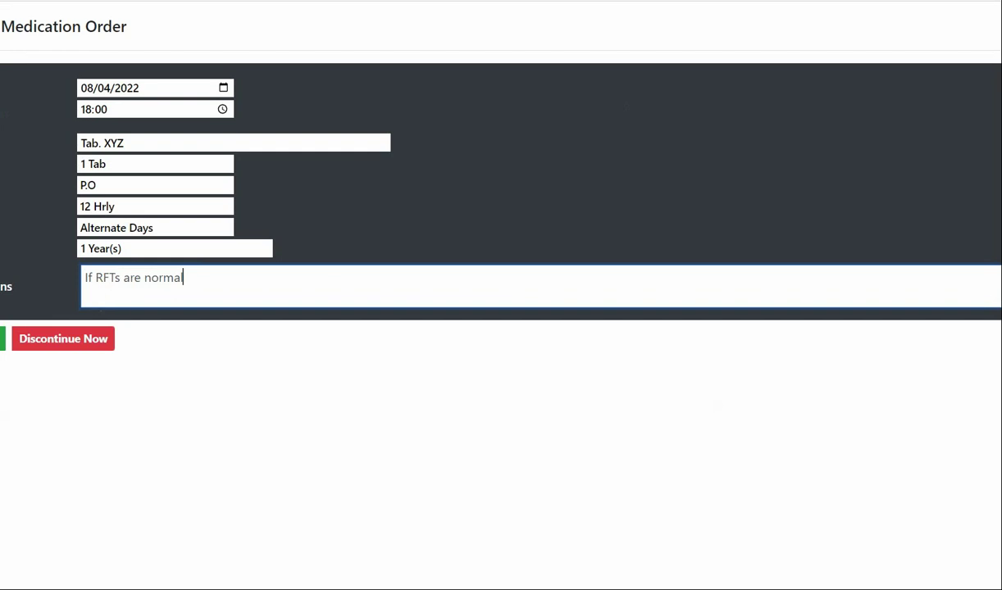
click(2, 339)
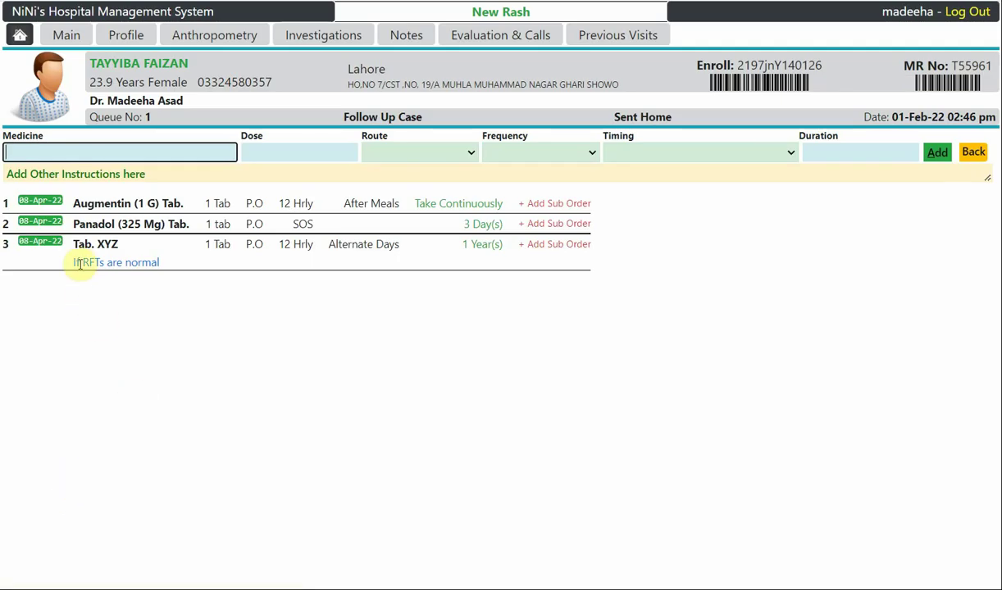
Step: Add a sub order to Tab. XYZ with the frequency O.D, keeping its other dosing values
click(571, 246)
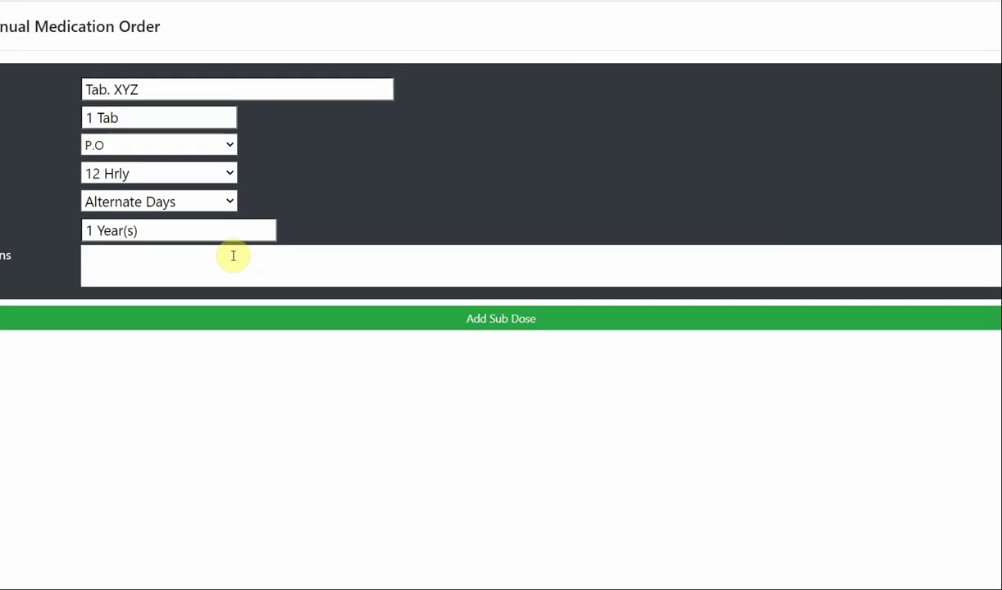
click(133, 176)
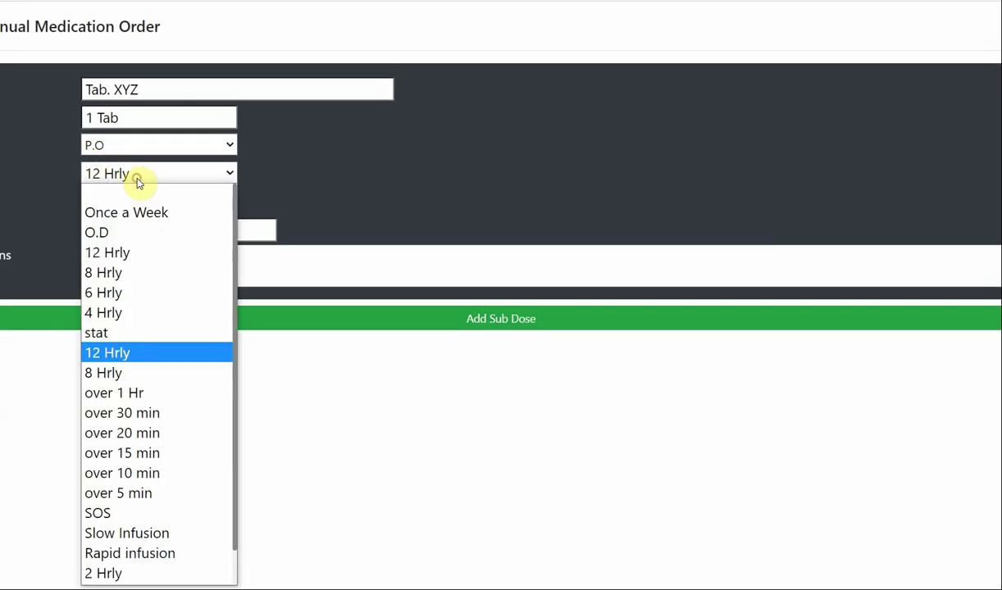
click(114, 232)
click(440, 322)
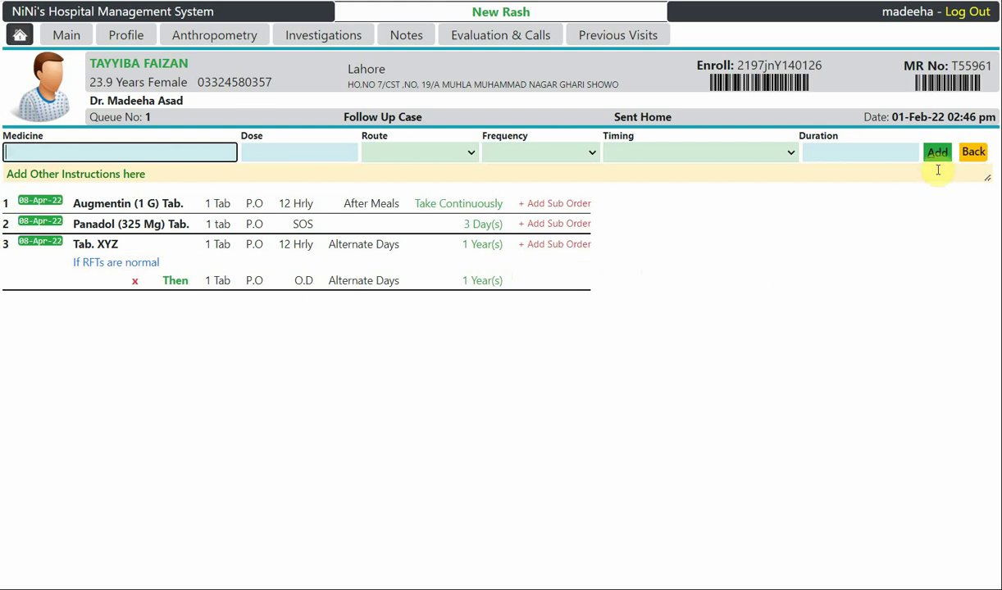
Step: Leave the medication orders, open the visit's printable prescription and check its diagnosis and diagnosis details
click(973, 152)
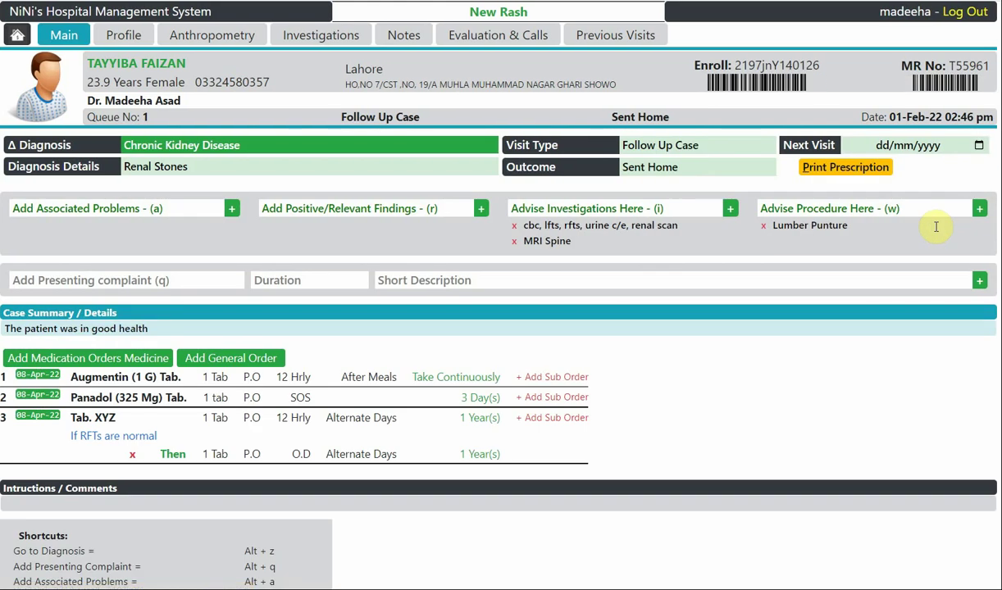
click(845, 167)
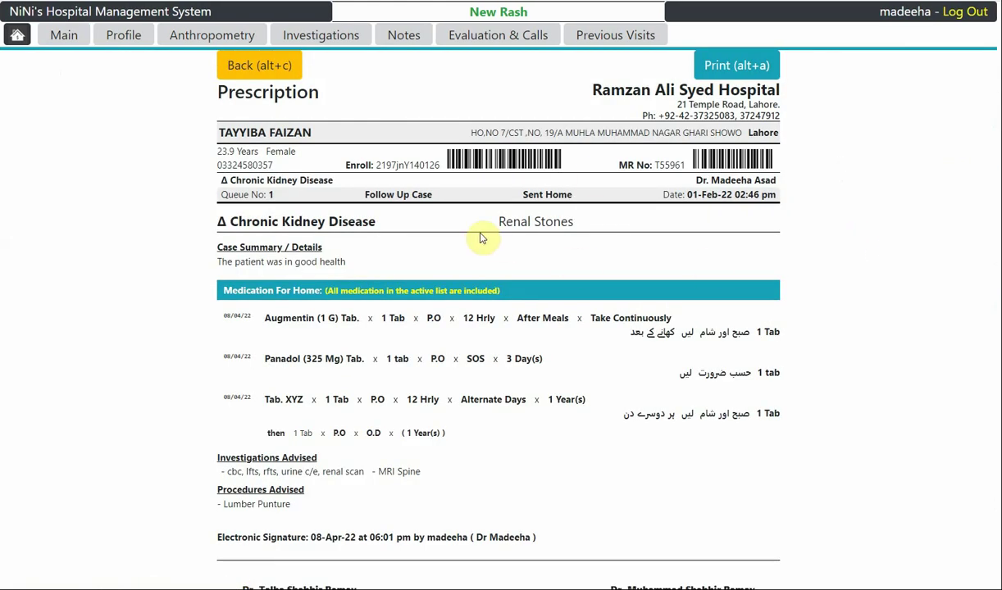
triple_click(653, 232)
click(528, 240)
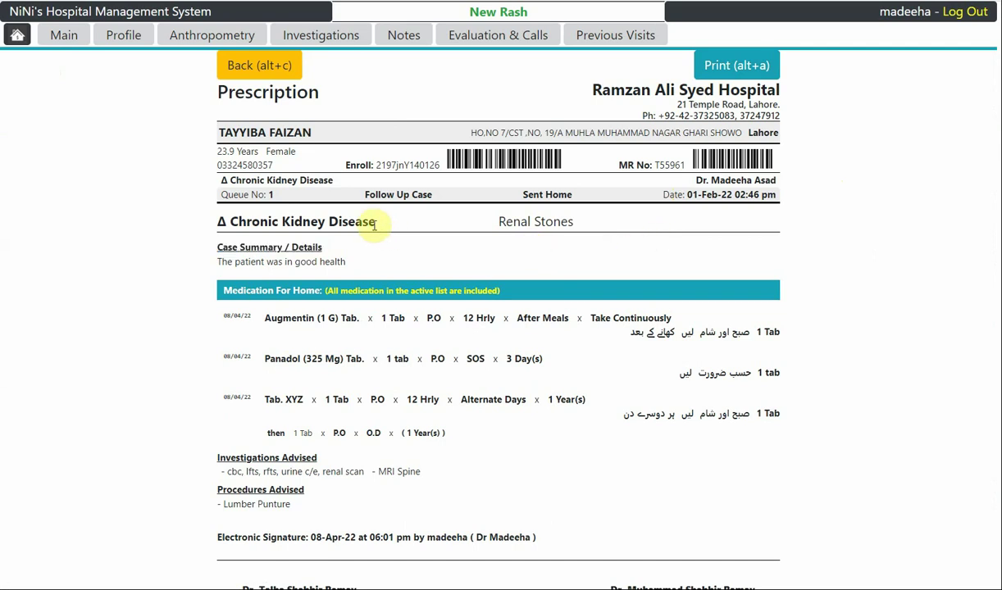
drag(548, 223, 291, 221)
click(588, 233)
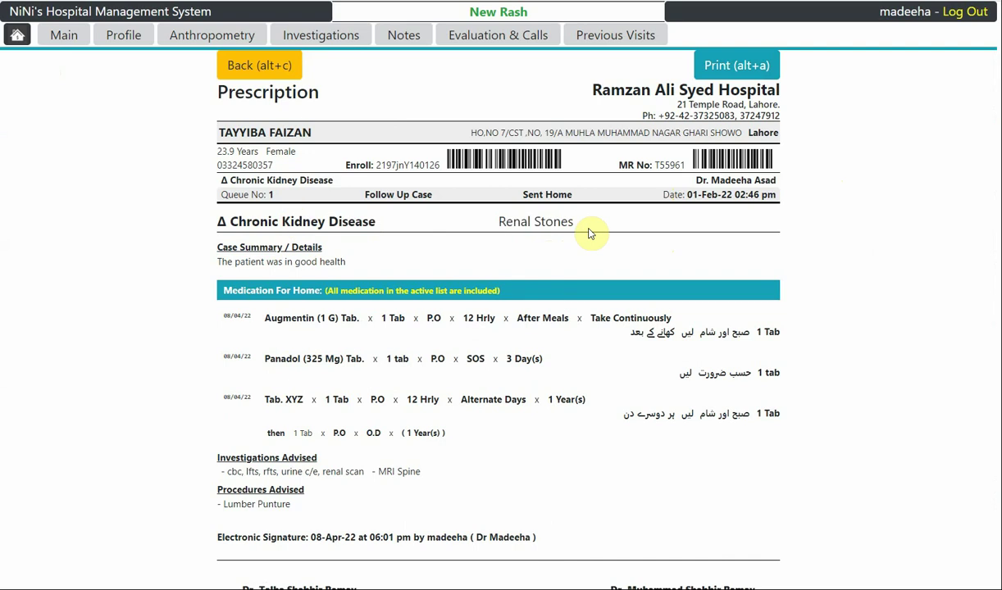
triple_click(588, 232)
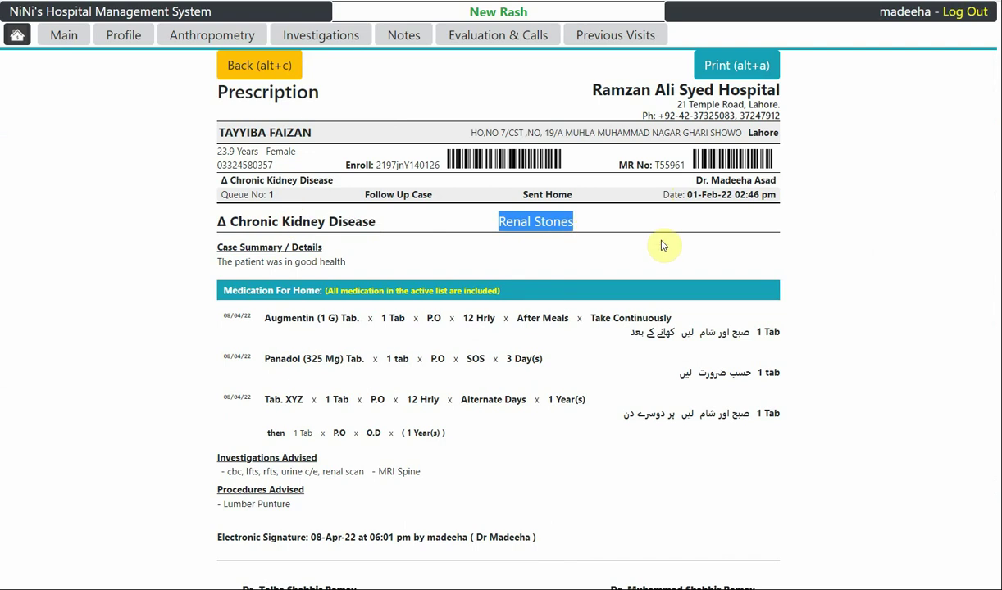
Step: Examine the electronic signature line and the doctors' names and qualifications at the end of the prescription
scroll(662, 246, down, 1)
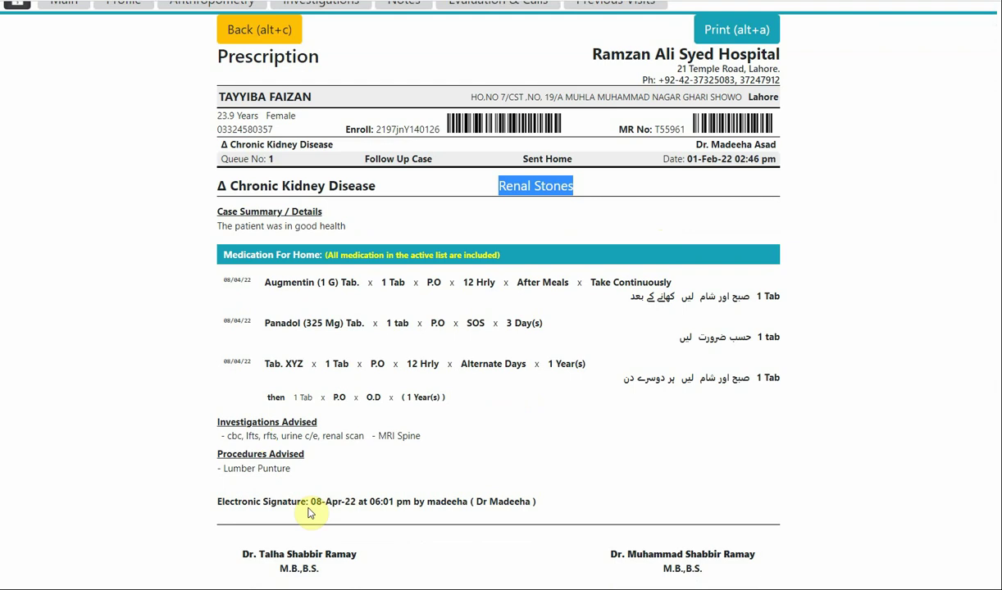
mouse_move(289, 501)
mouse_down()
mouse_move(503, 497)
mouse_move(529, 533)
mouse_up()
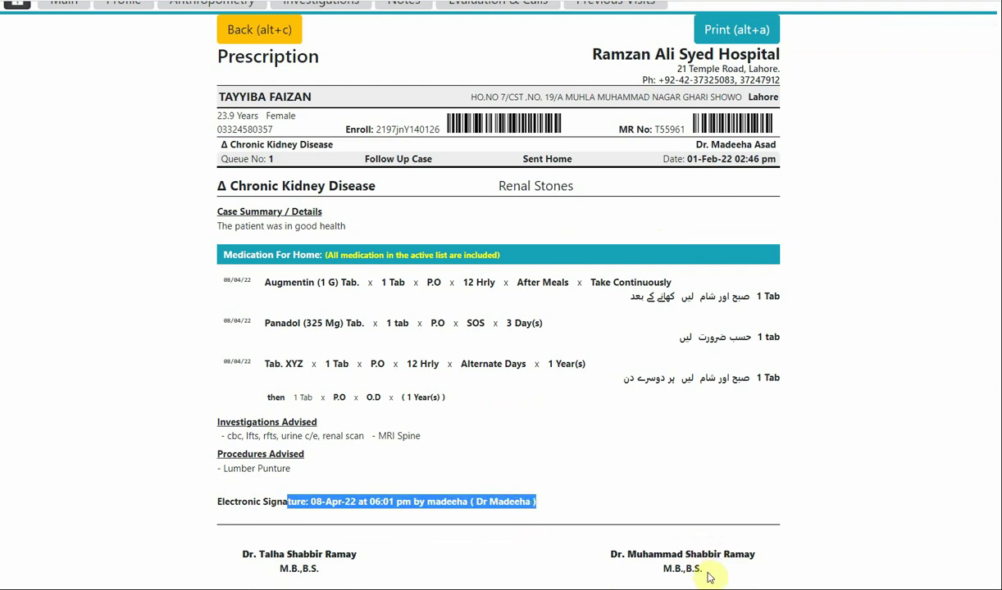
mouse_move(706, 572)
mouse_down()
mouse_move(568, 578)
mouse_move(278, 539)
mouse_move(230, 502)
mouse_move(238, 502)
mouse_up()
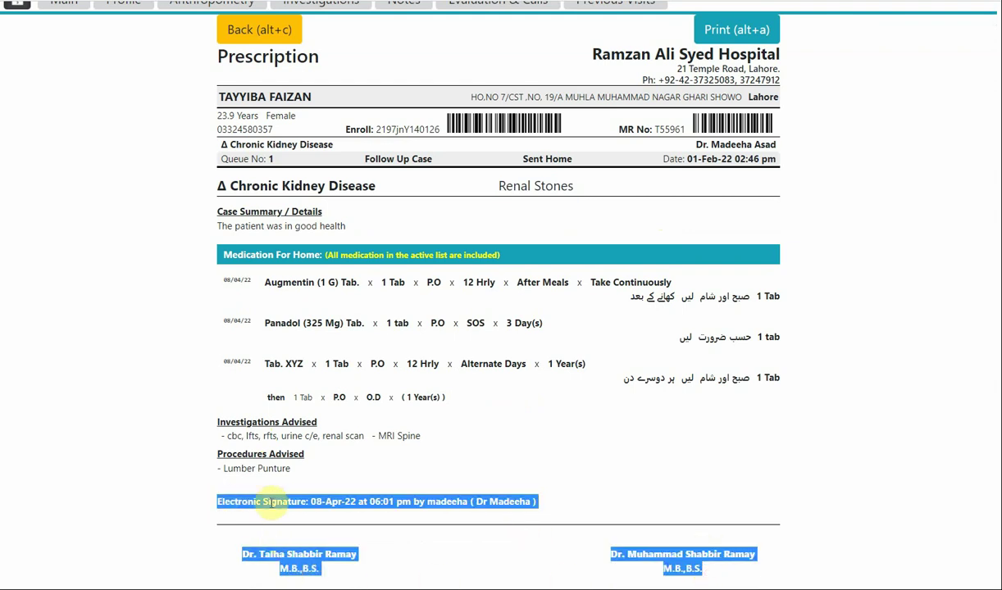
triple_click(257, 501)
click(231, 508)
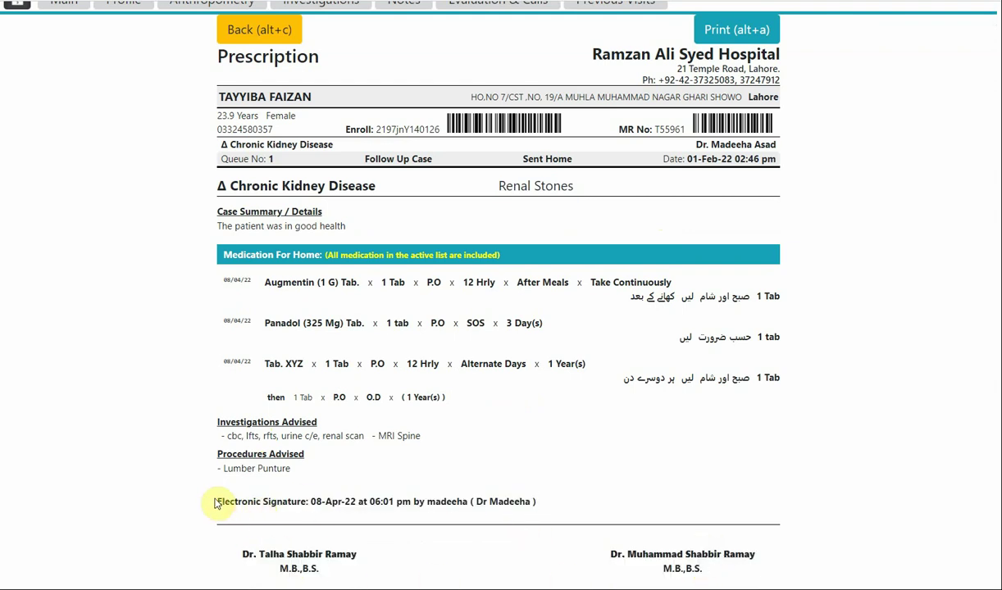
drag(222, 532, 758, 580)
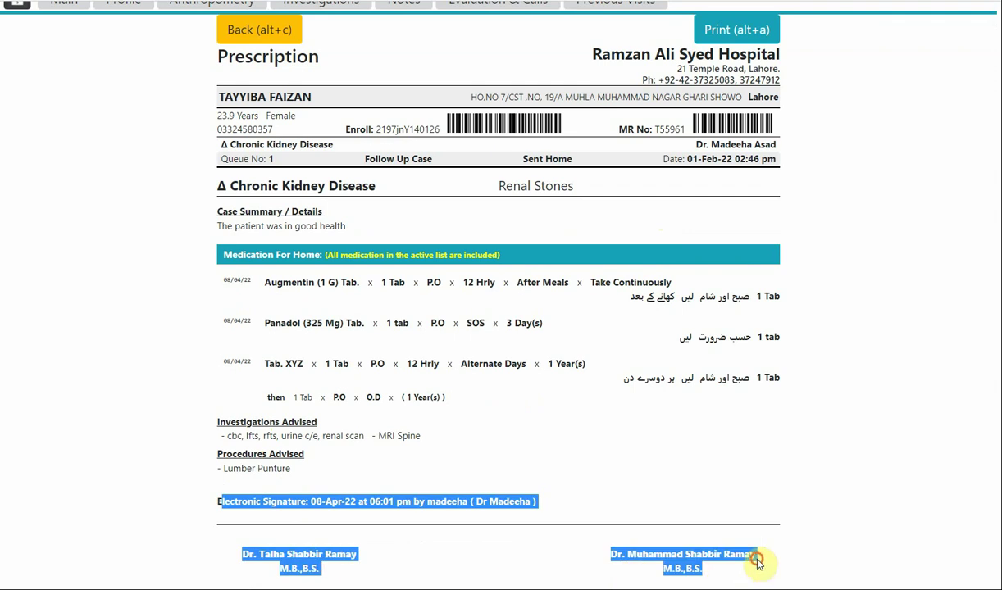
click(756, 563)
scroll(674, 422, up, 1)
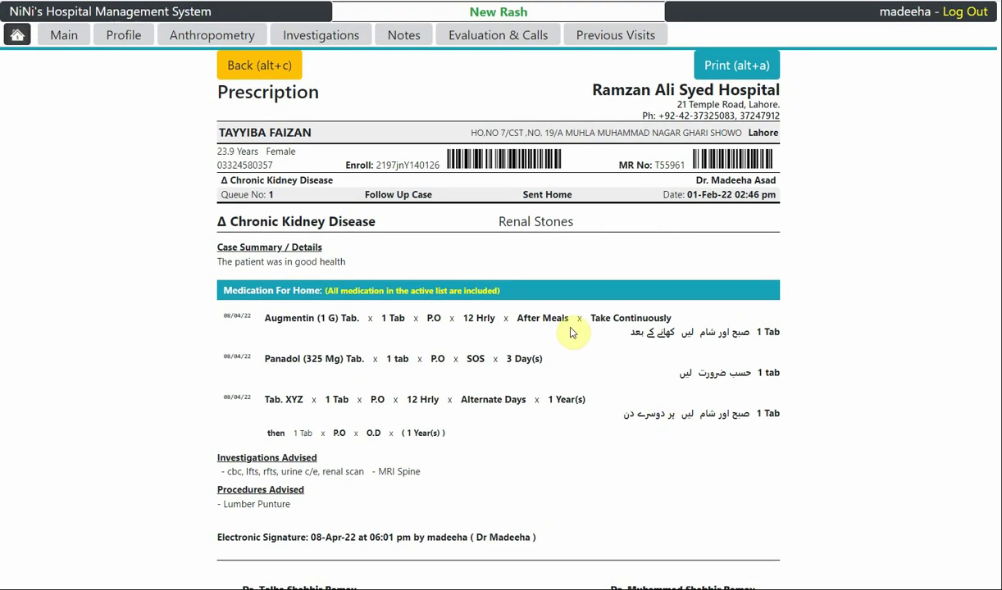